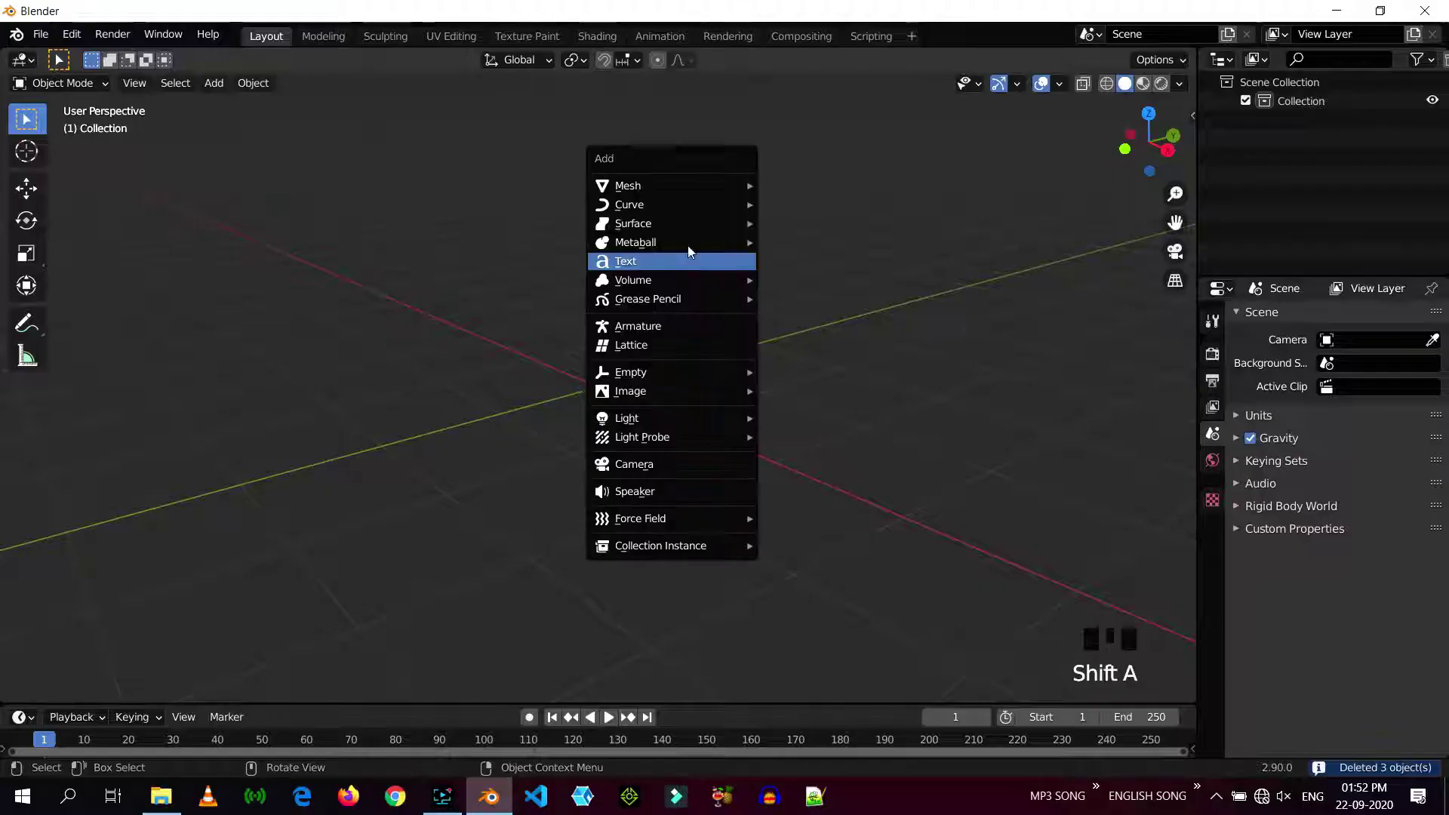
Step: Add a text object at the origin and rotate it 90 degrees about the X axis
mouse_move(634, 194)
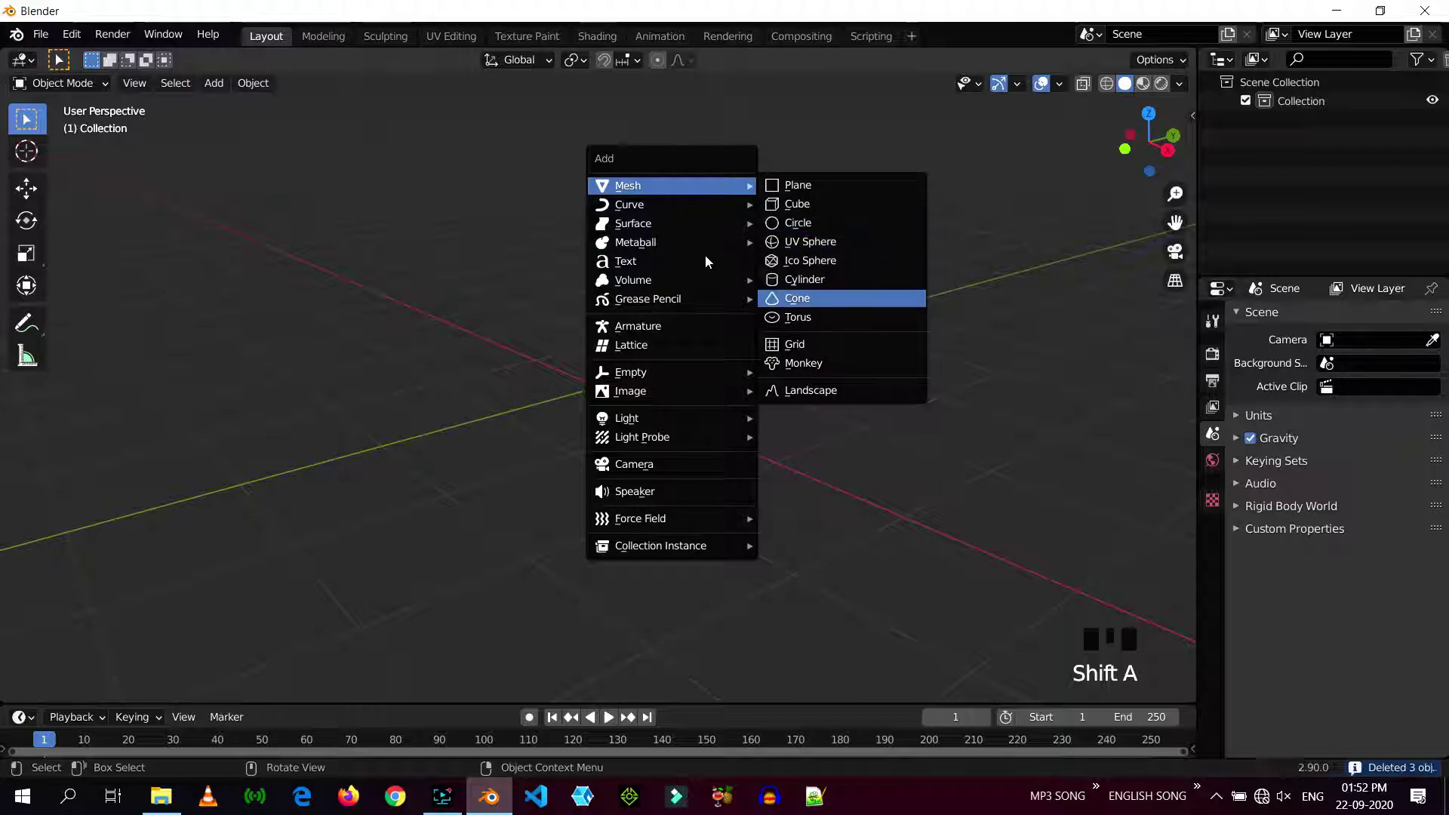
click(657, 261)
key(r)
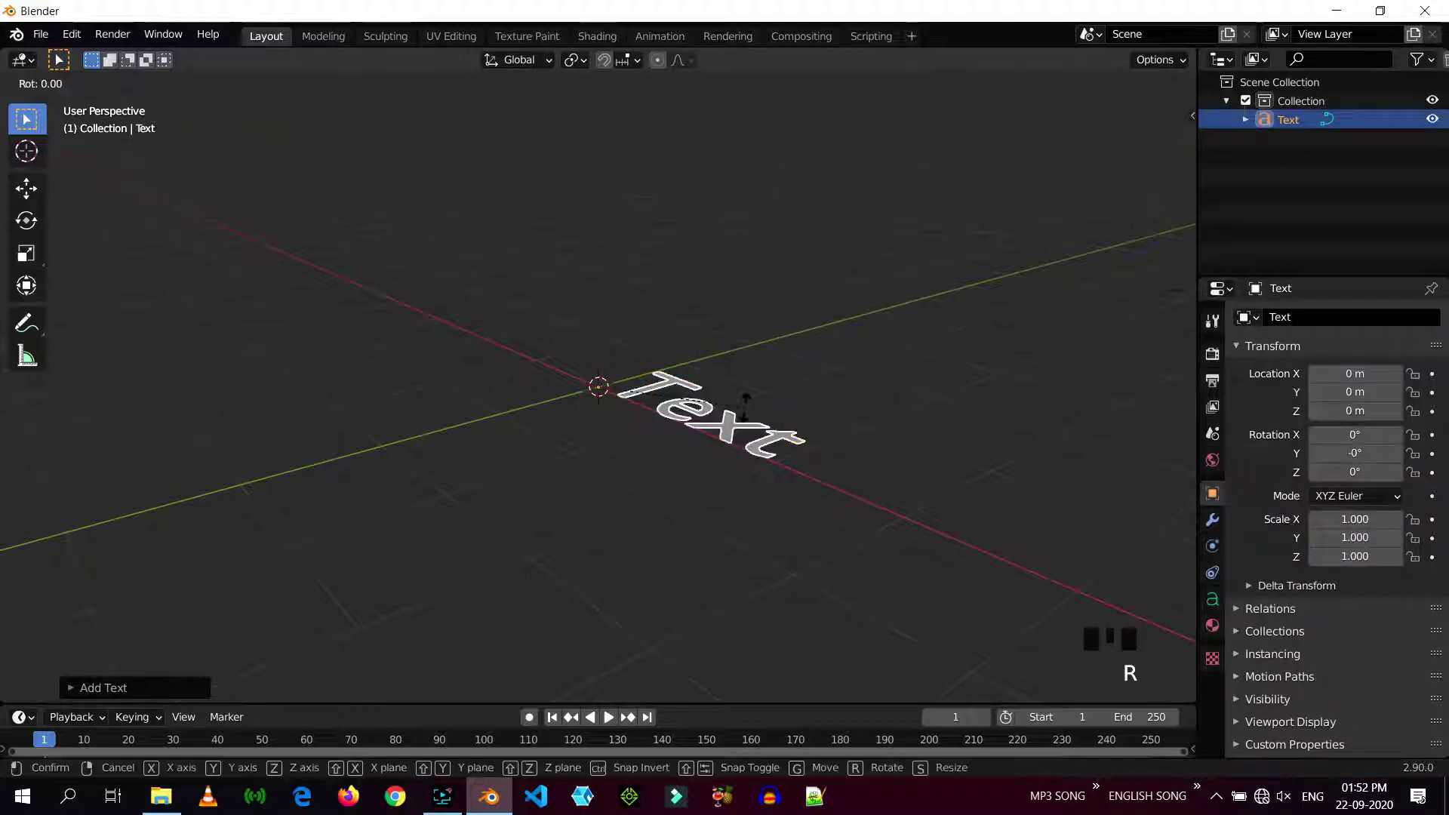
key(x)
key(9)
key(0)
key(Return)
Step: Replace the text object's default wording with "RSN 3D" and return to Object Mode
key(Tab)
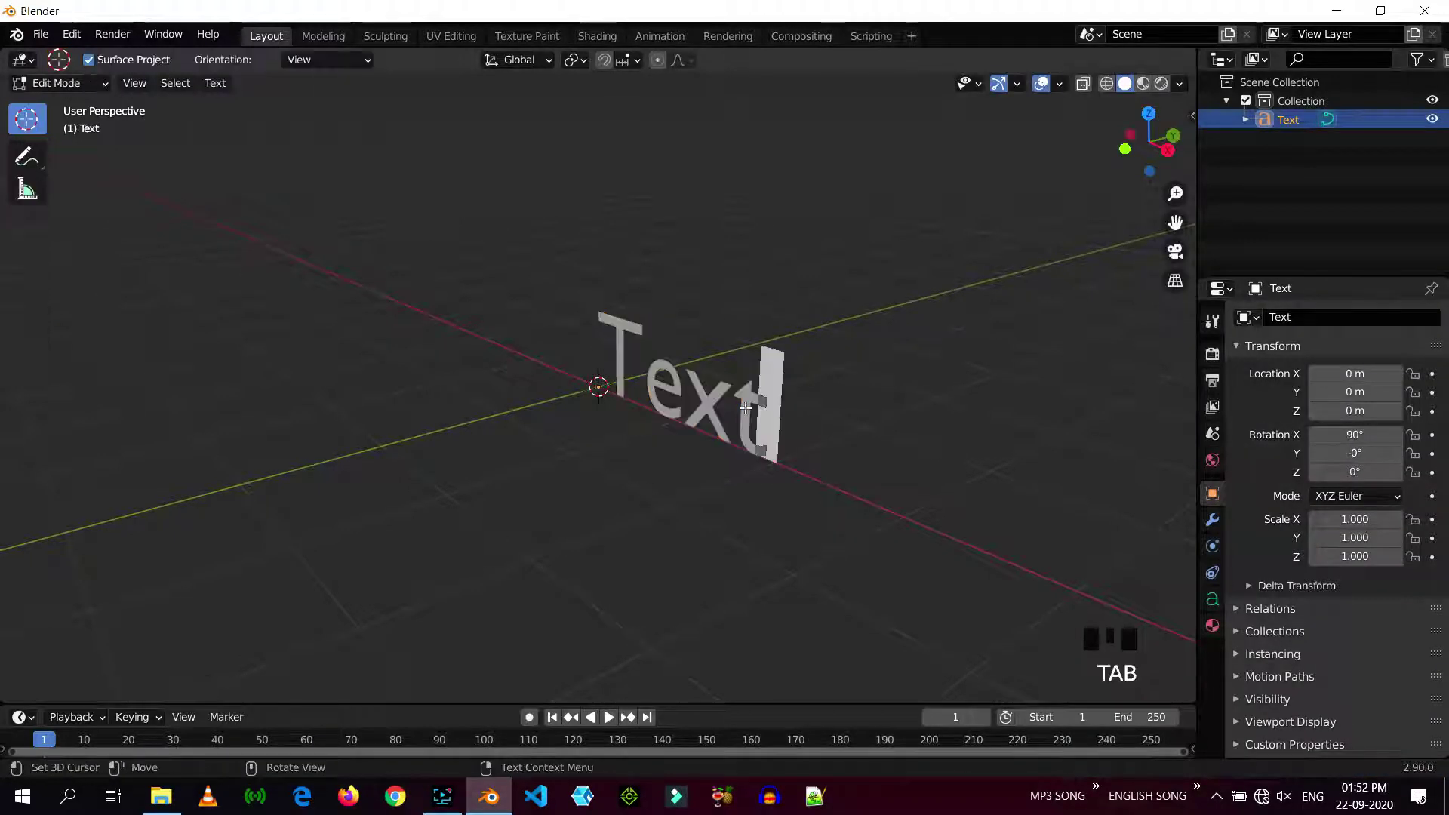
key(BackSpace)
key(BackSpace)
key(BackSpace)
key(BackSpace)
key(BackSpace)
key(BackSpace)
key(BackSpace)
key(BackSpace)
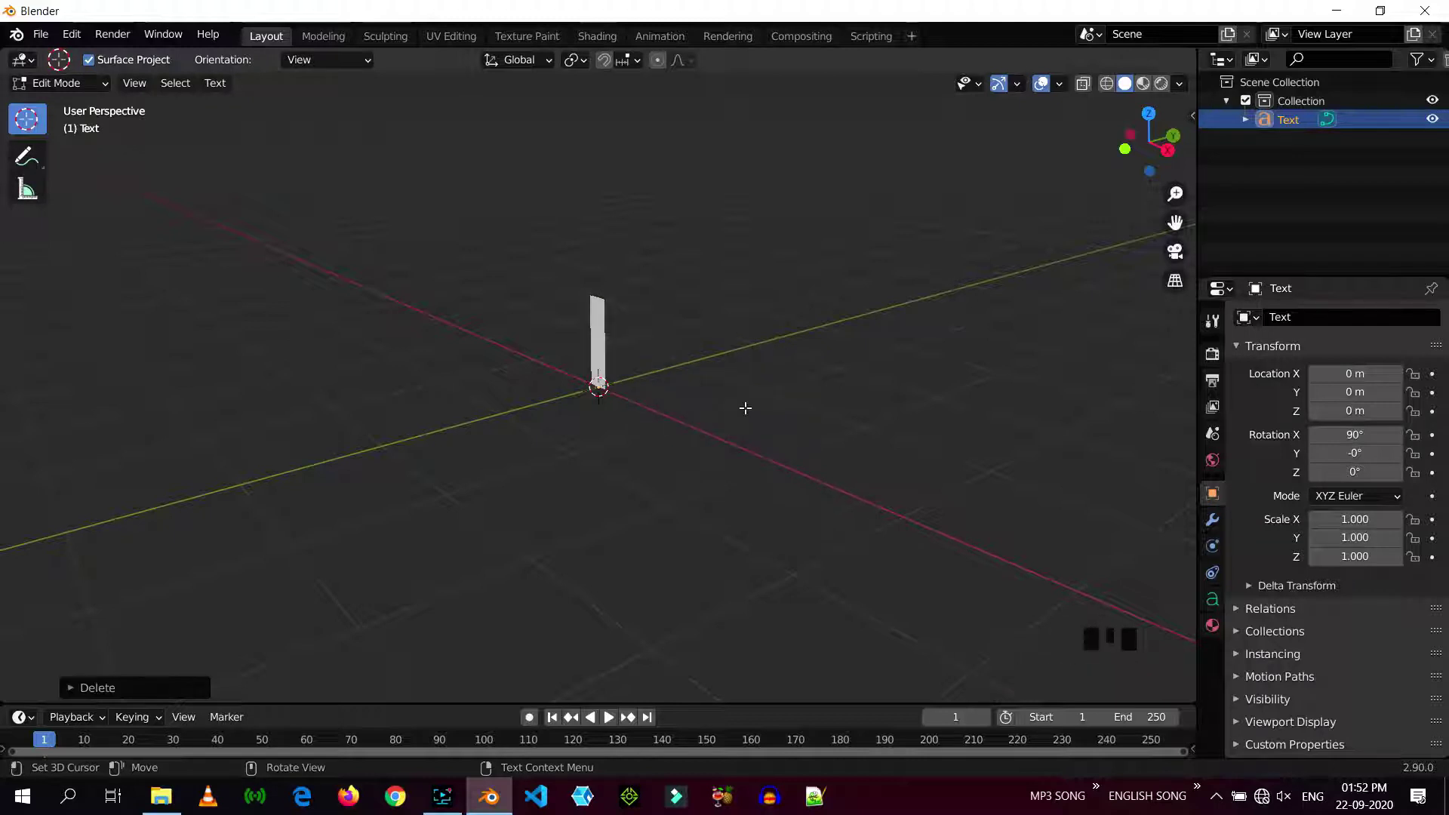
text(RSN )
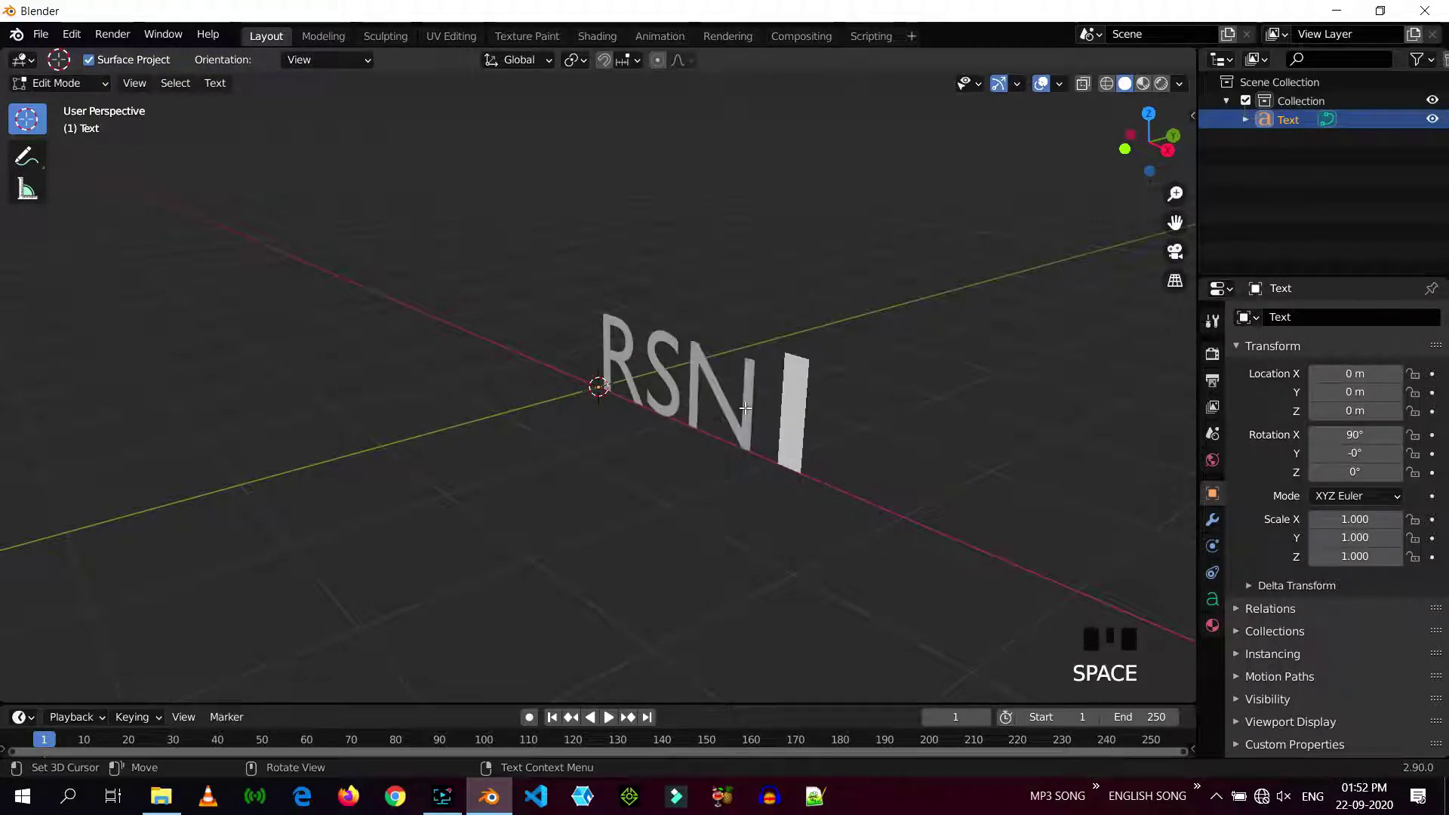
text(3D)
key(Tab)
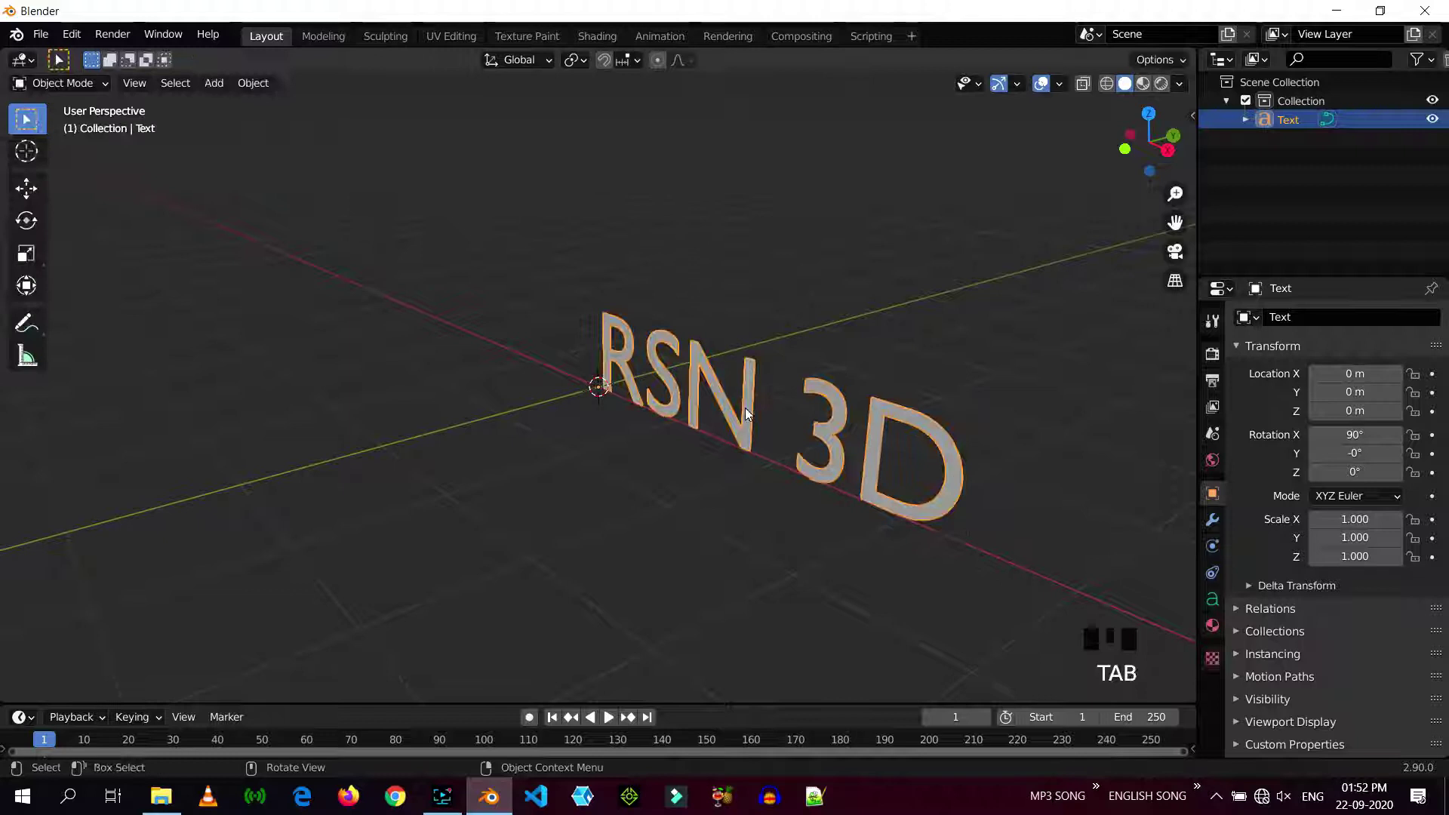
Step: Set the text geometry's extrude to 0.05 m and its bevel depth to 0.01 m
key(KP_Decimal)
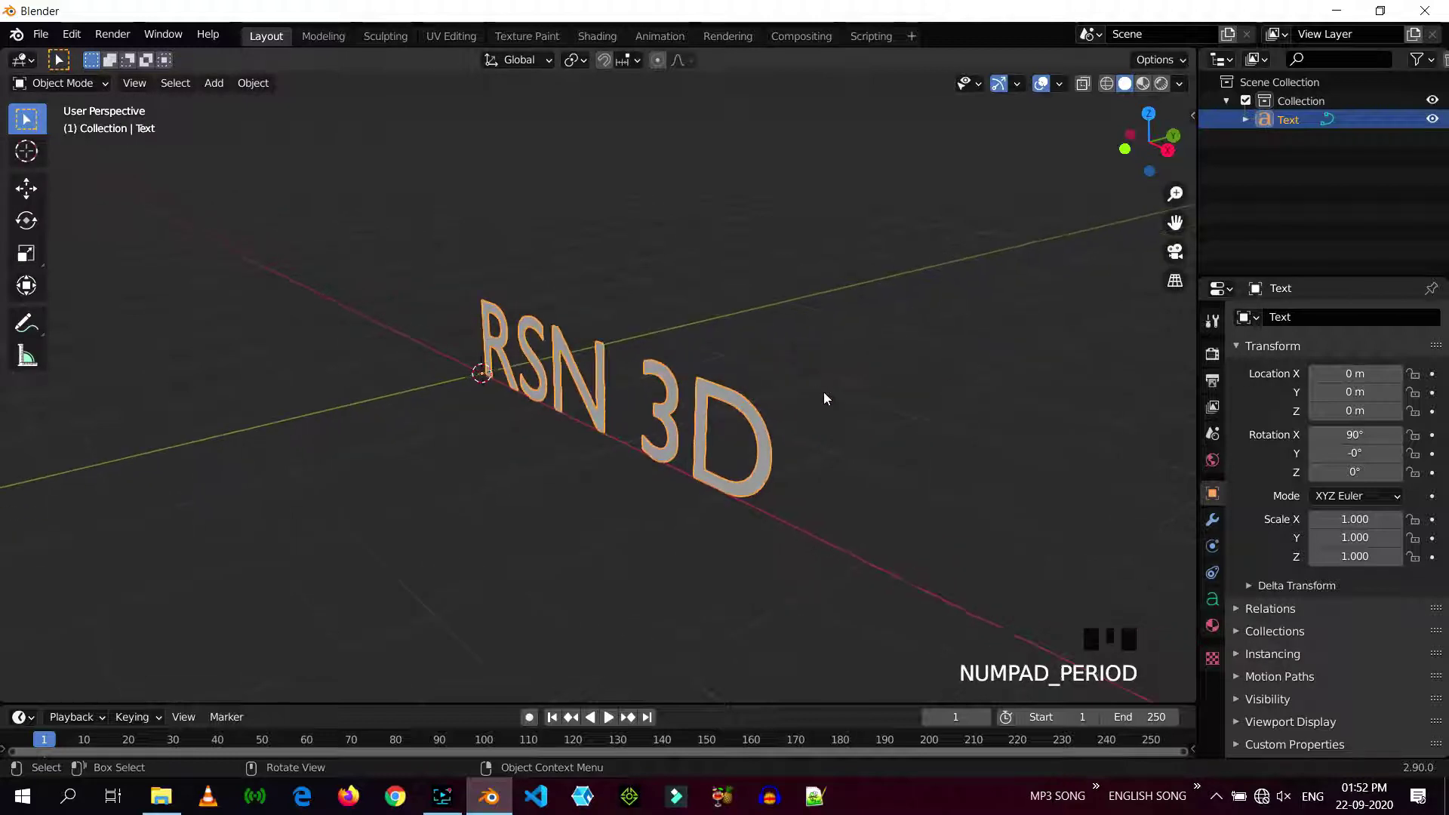
click(1213, 598)
scroll(1289, 543, down, 1)
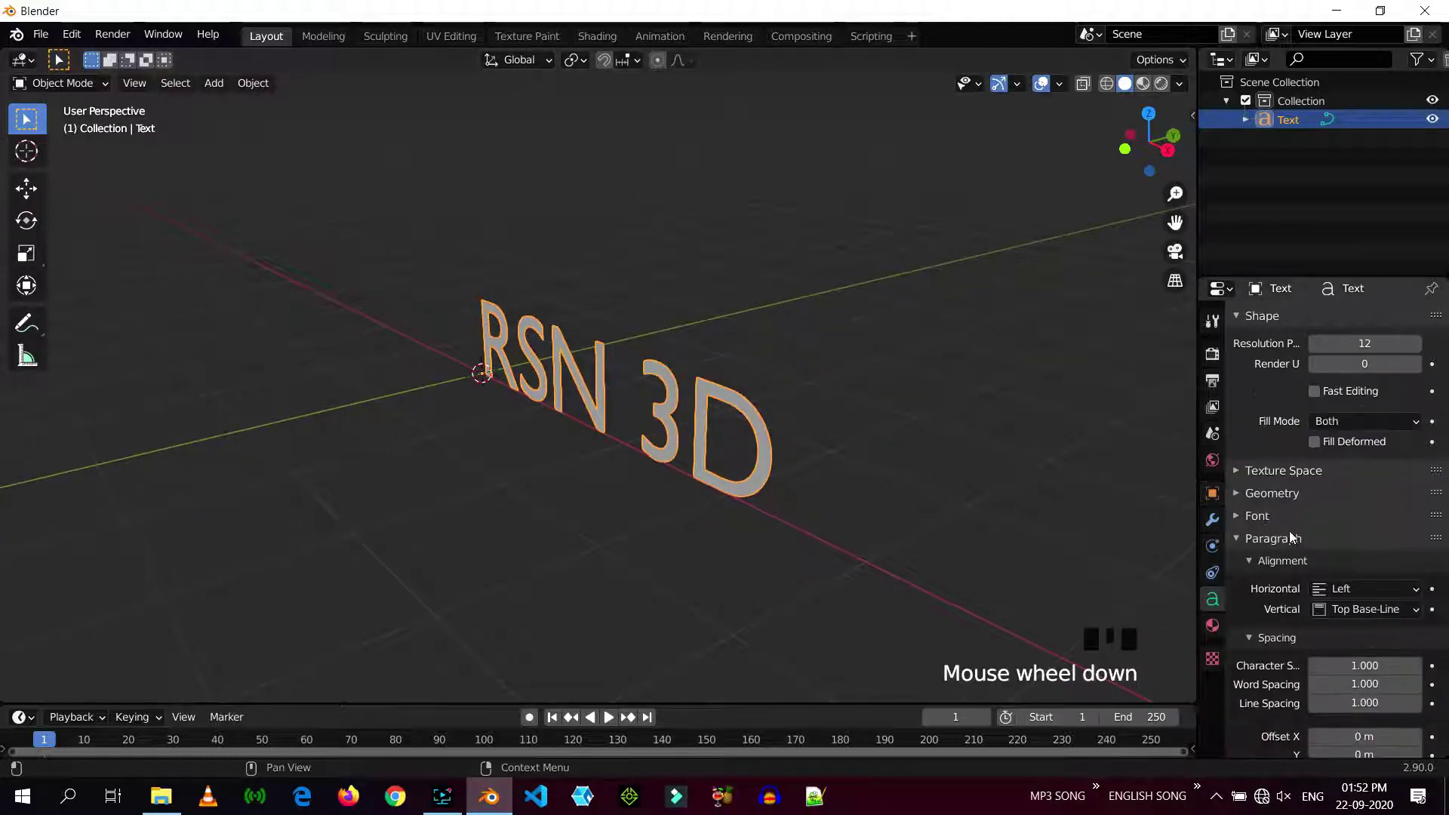
click(1313, 482)
click(1310, 471)
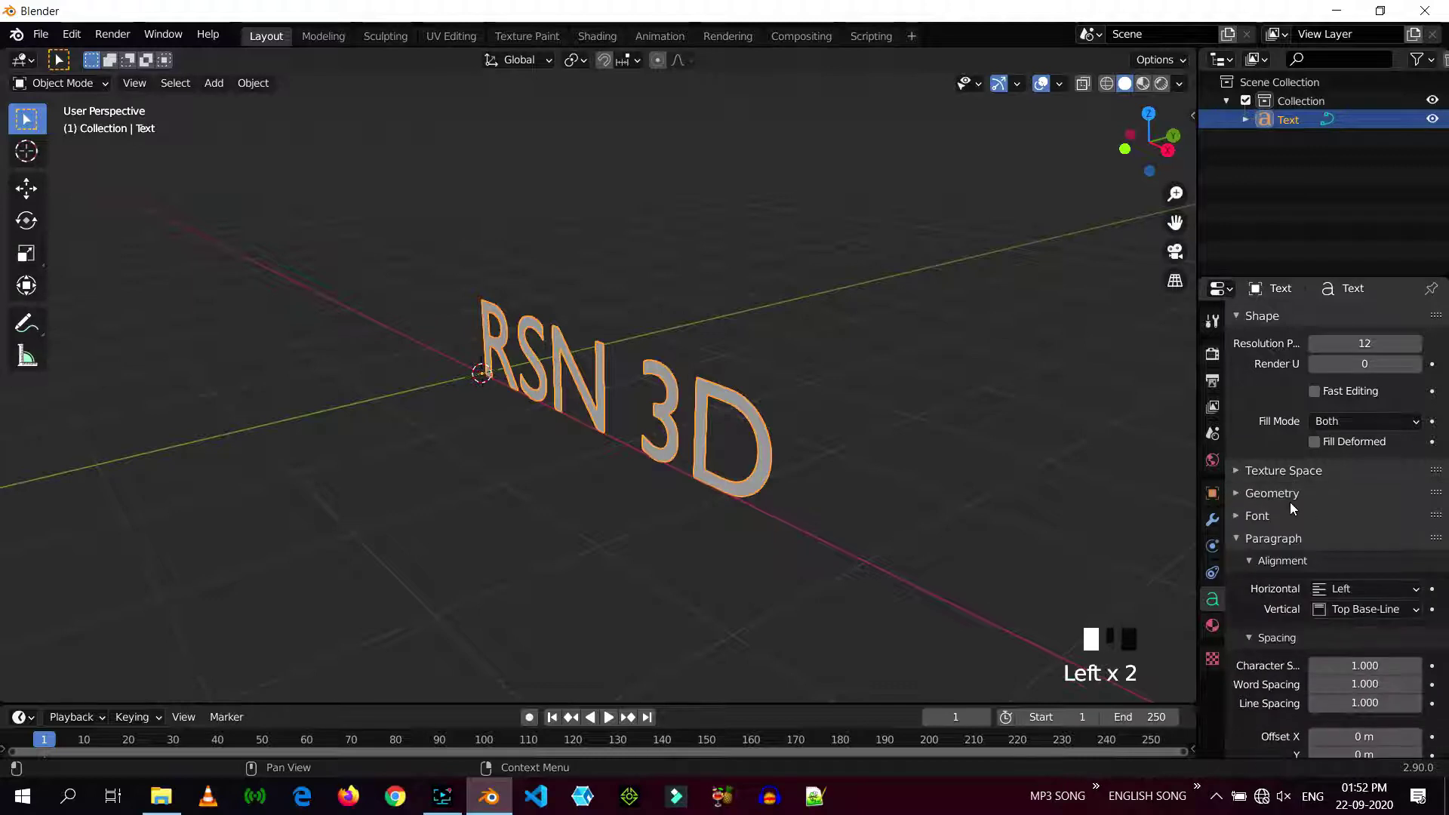
click(1289, 493)
click(1416, 541)
click(1417, 541)
click(1416, 542)
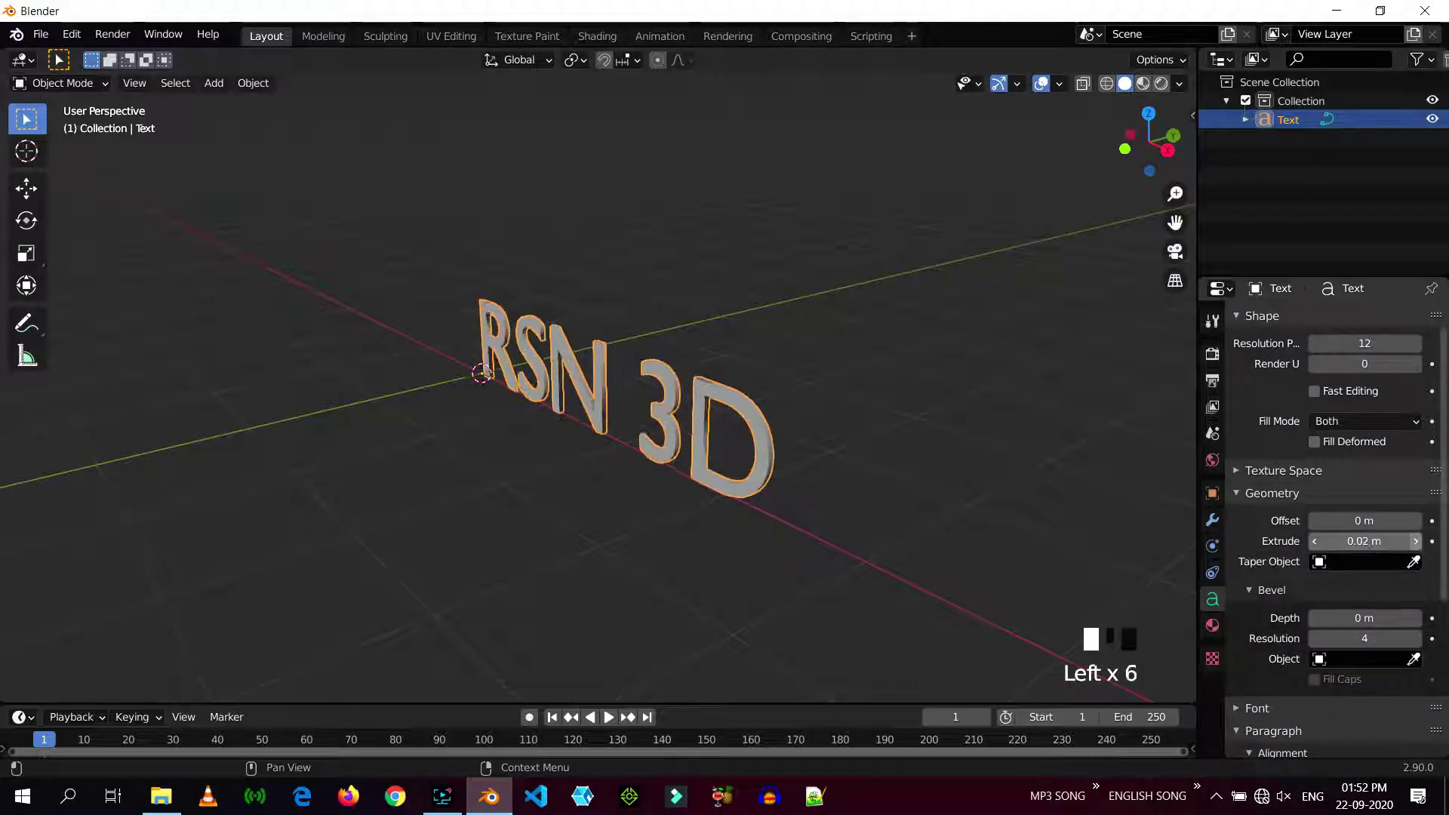
click(1416, 541)
click(1417, 541)
click(1417, 541)
click(1417, 541)
click(1417, 541)
click(1417, 618)
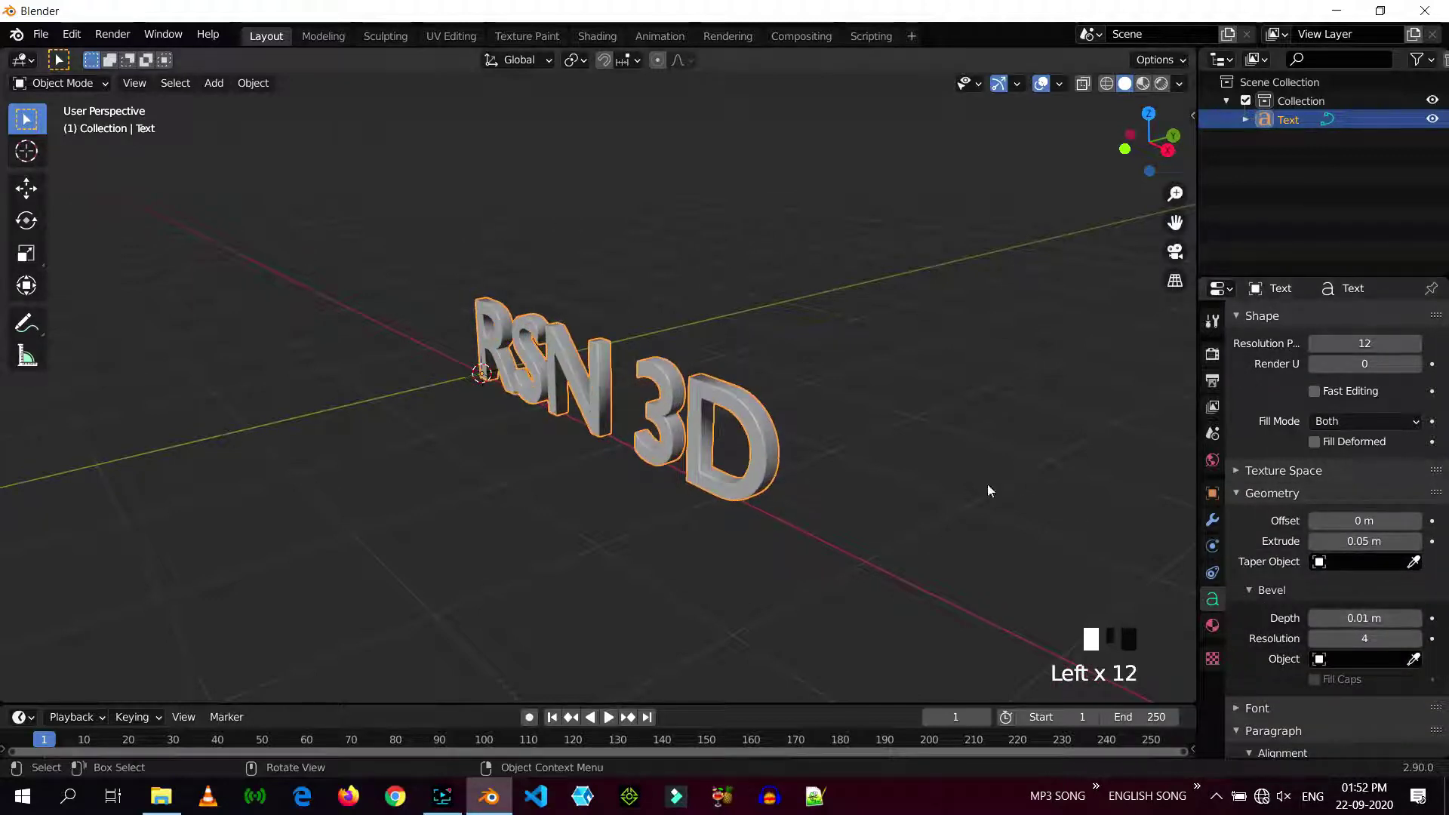
Step: Search the add-on preferences for "BT" to check that the BTracer add-on is enabled
key(KP_Decimal)
middle_drag(483, 528, 451, 574)
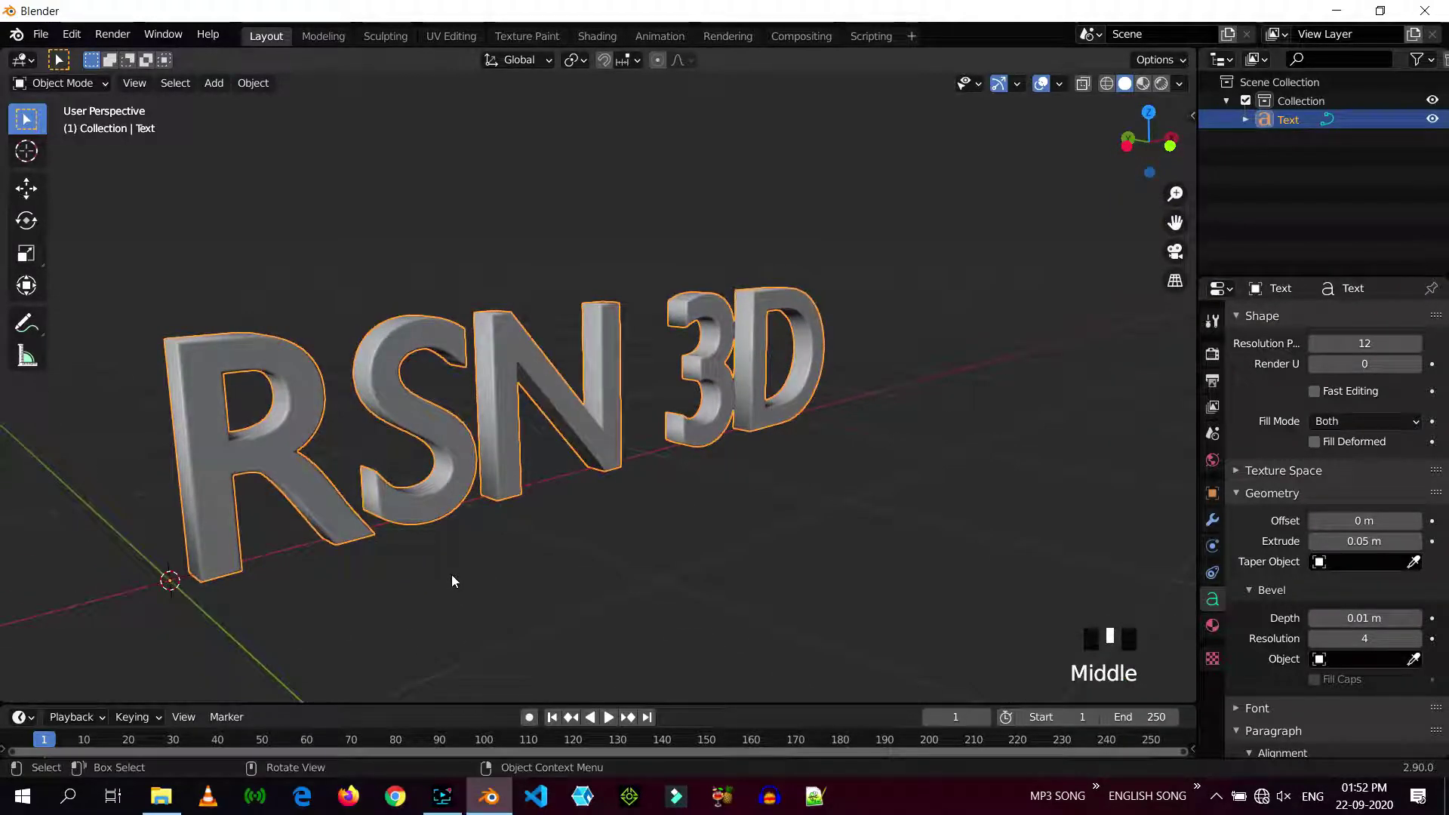
scroll(658, 514, down, 1)
middle_drag(658, 514, 647, 504)
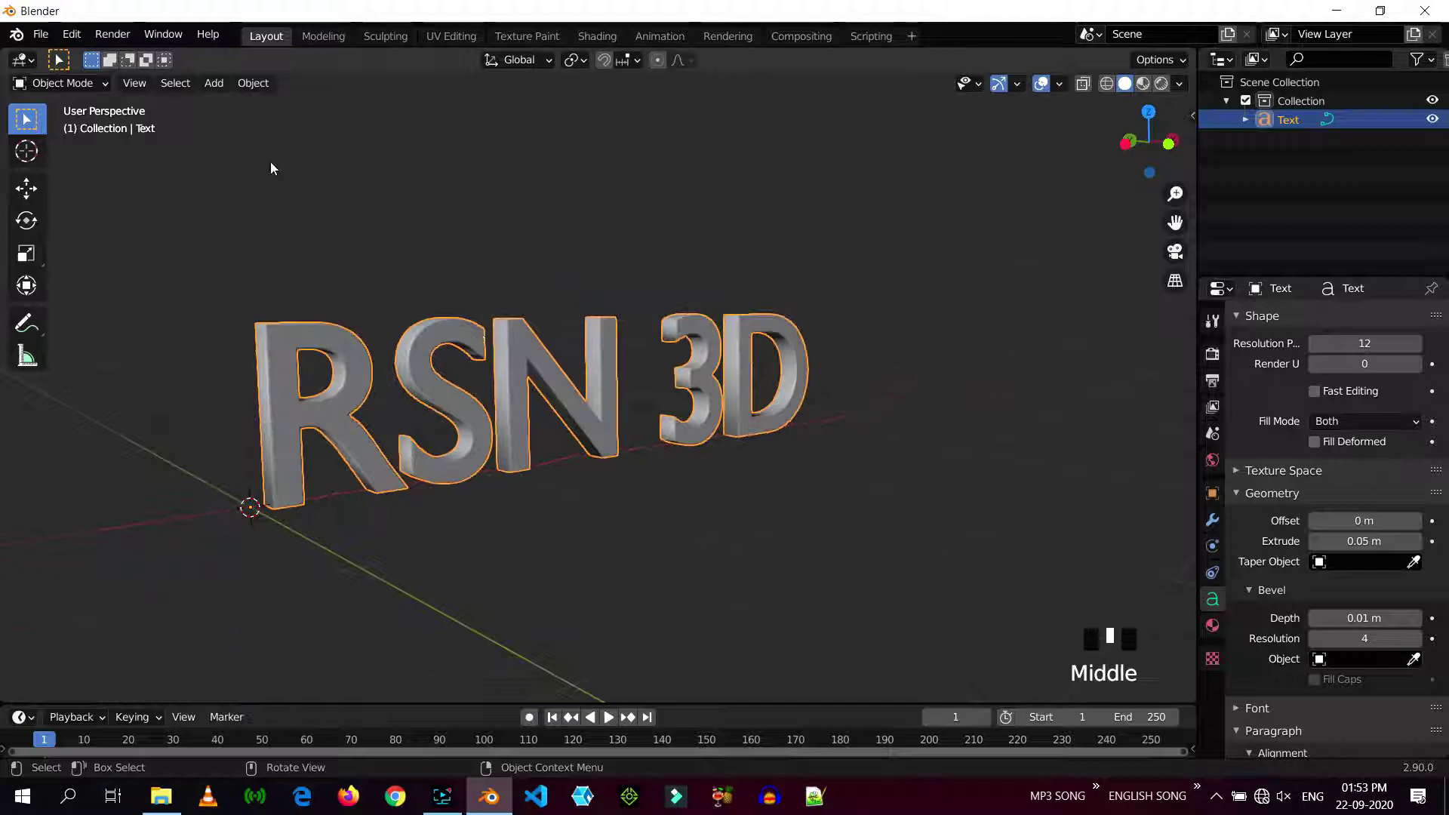
click(72, 33)
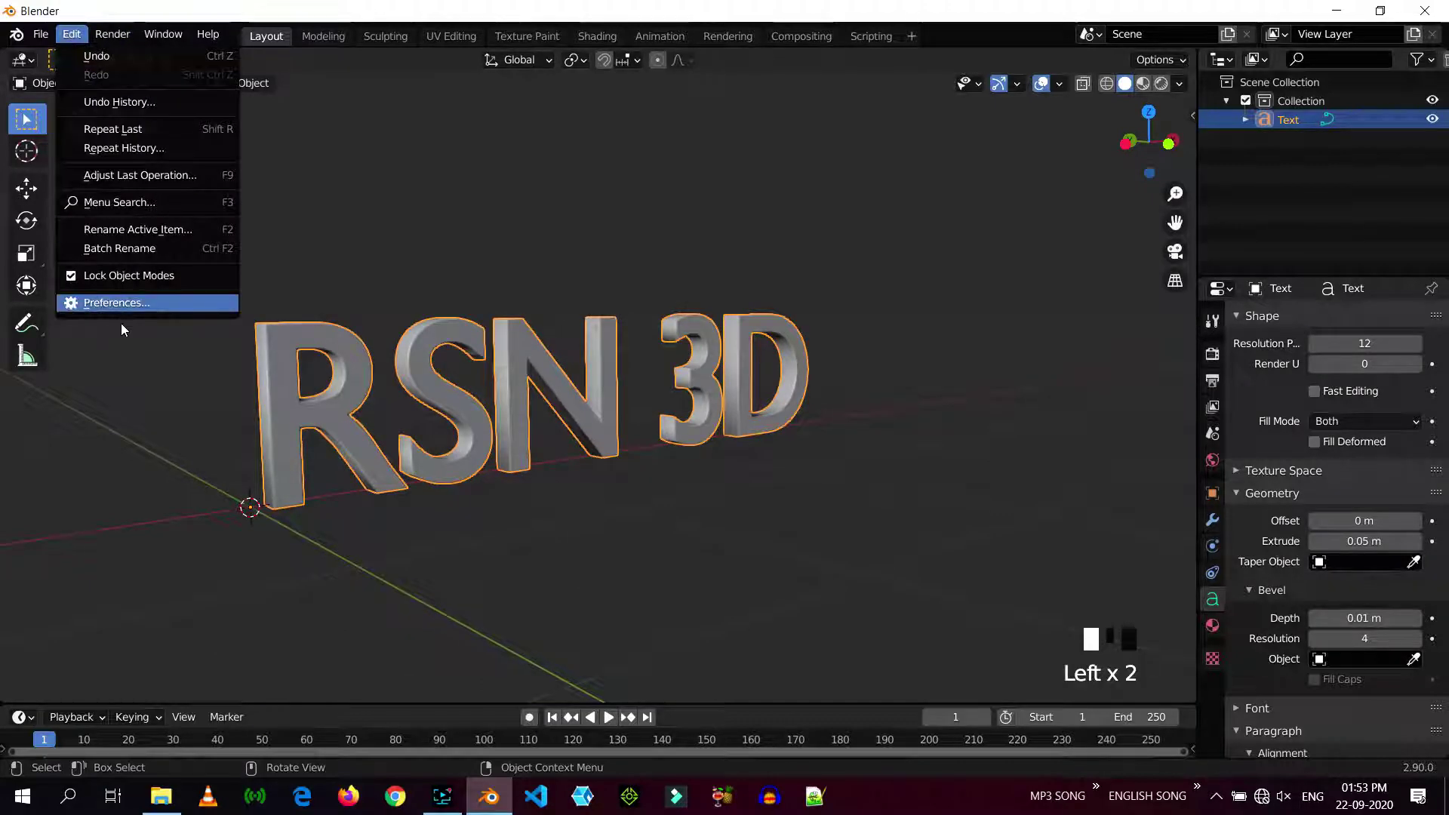
click(134, 307)
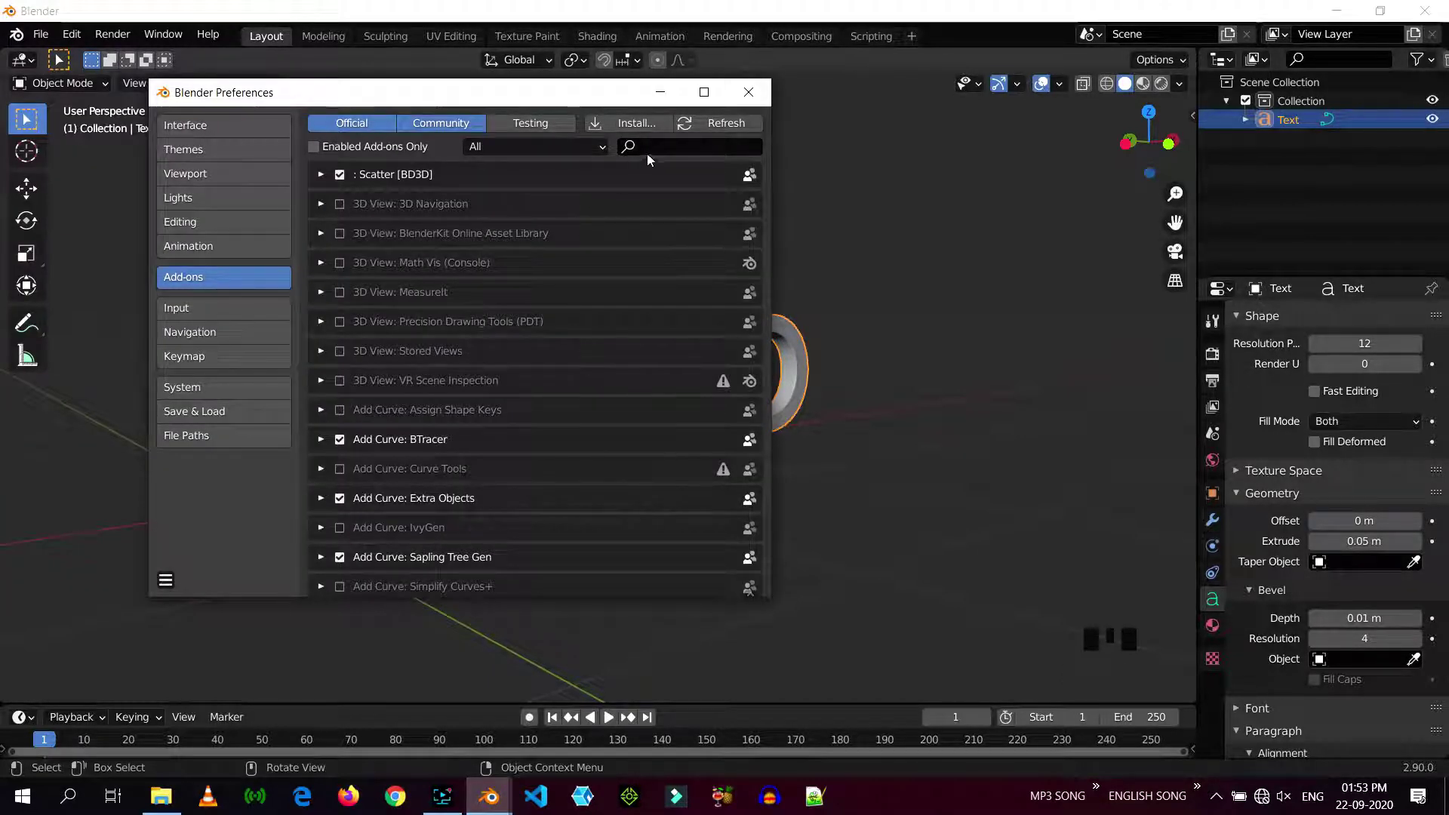
text(BT)
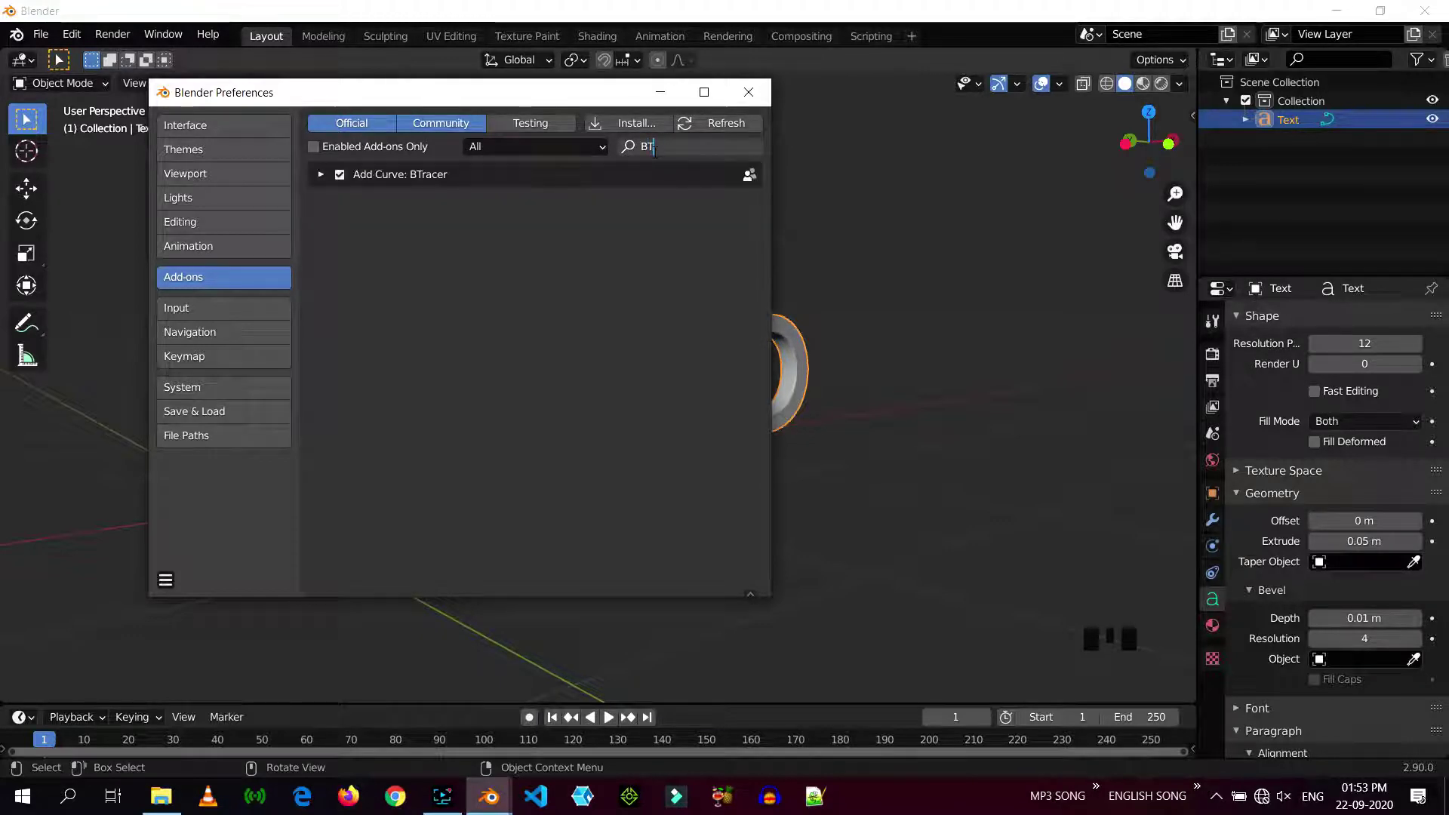
Step: Expand the BTracer options in the 3D viewport and choose the Object Trace tool
click(1193, 115)
click(1187, 335)
click(1034, 153)
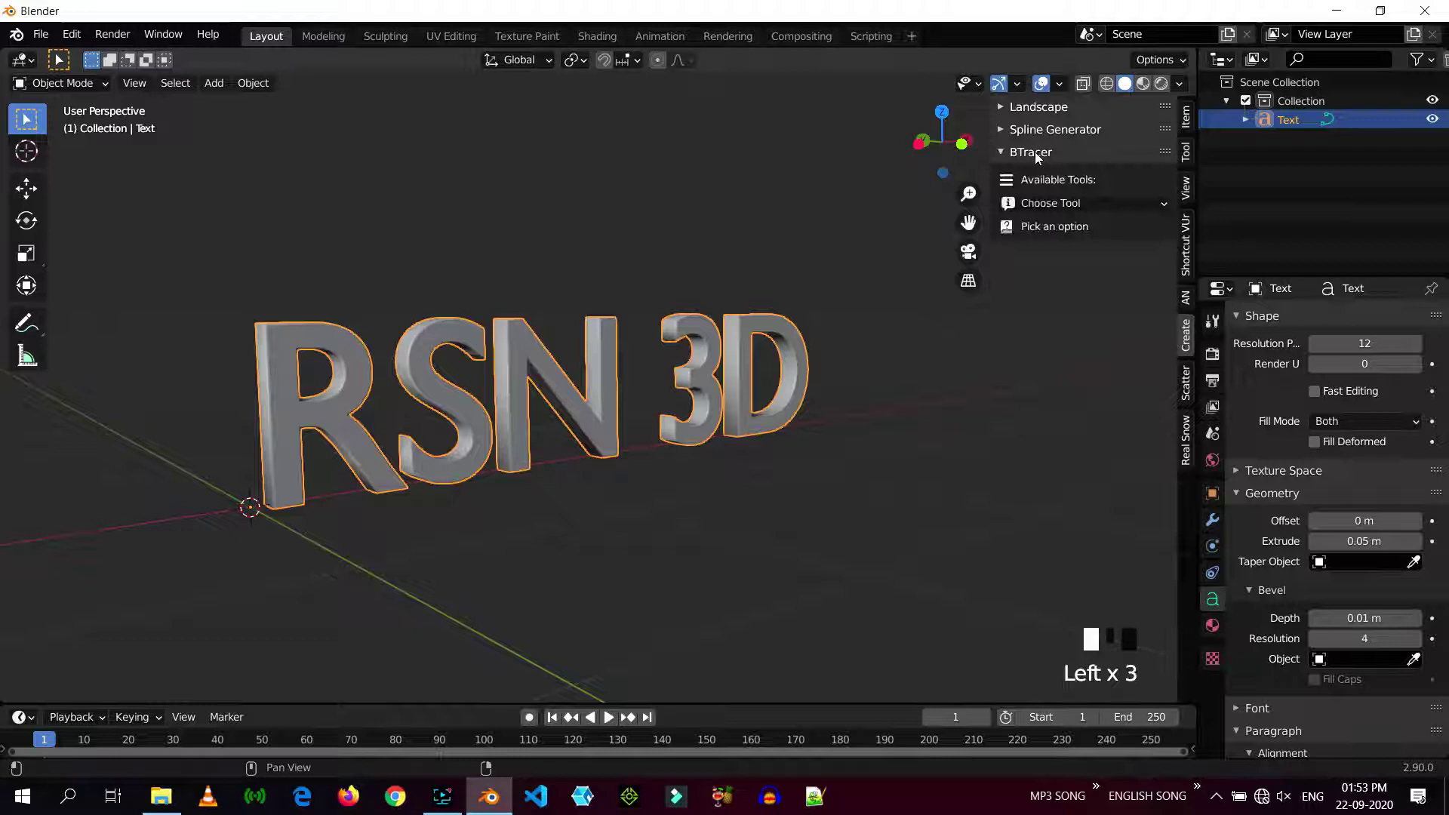
click(1081, 206)
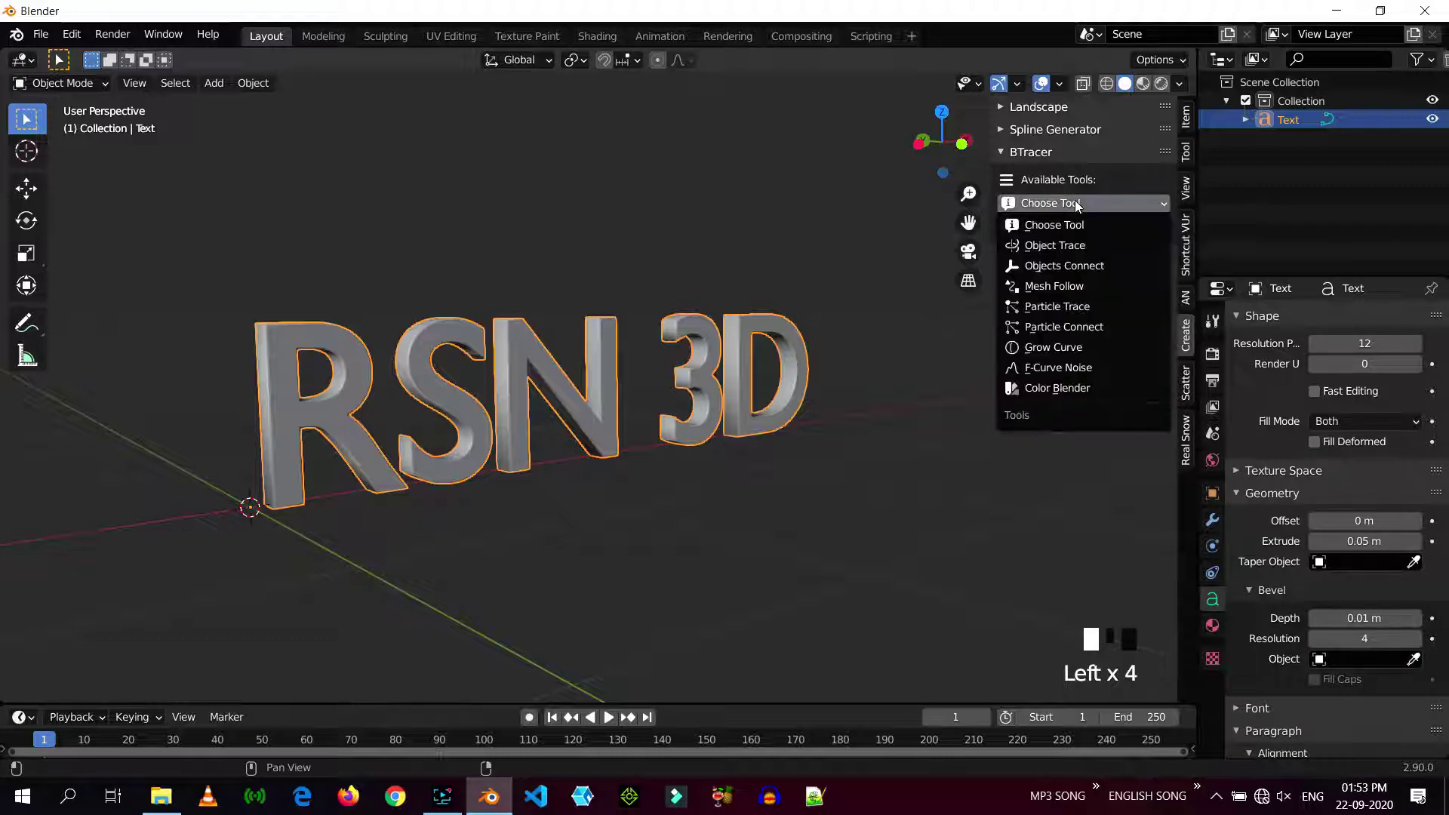
click(1098, 246)
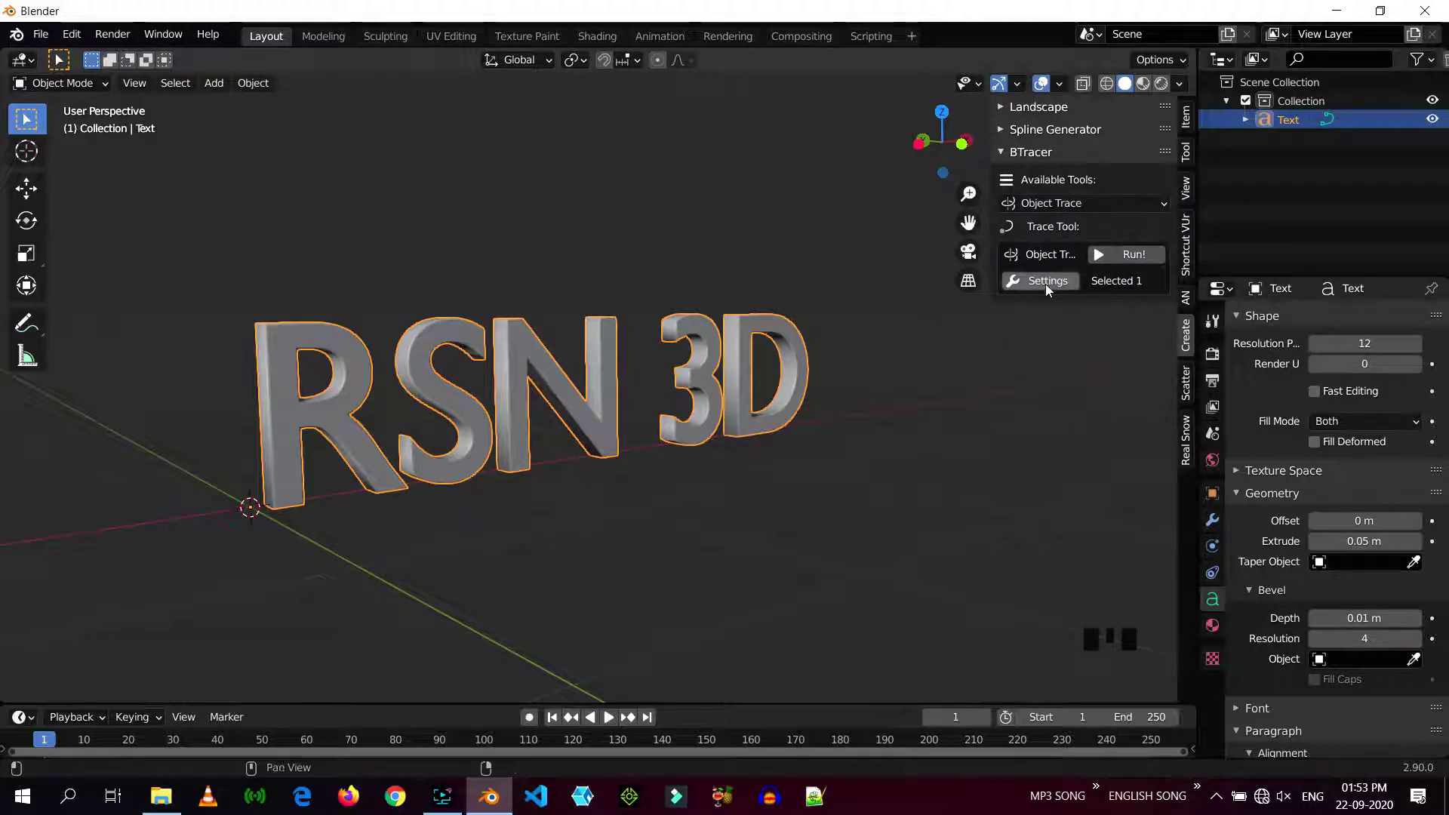
Step: Enable Add Grow Curve Animation in the Object Trace curve settings, with Grow 15 and Fade After 0
click(1061, 283)
click(1037, 422)
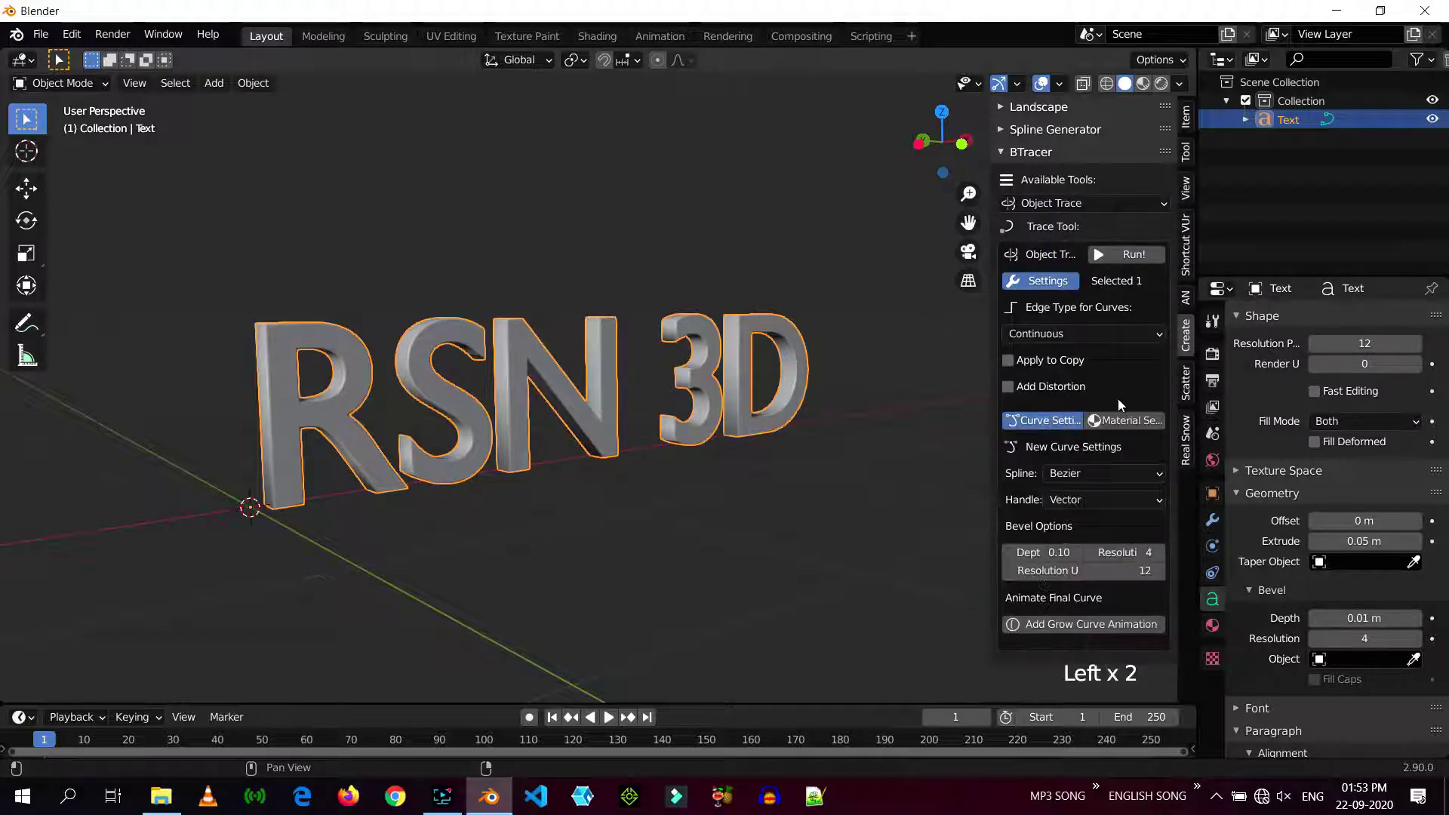
scroll(1143, 385, down, 2)
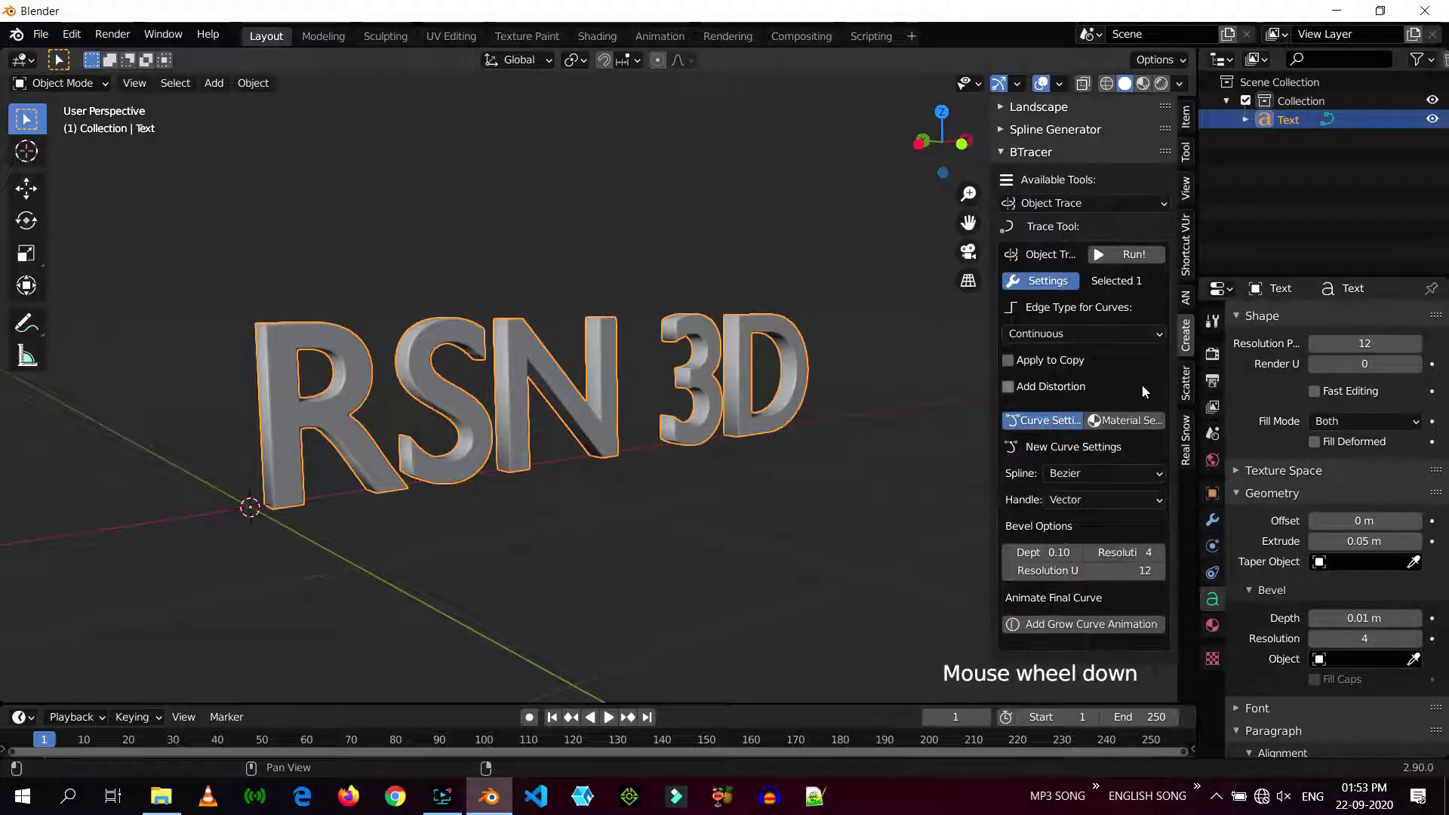
click(1102, 626)
scroll(1098, 627, down, 2)
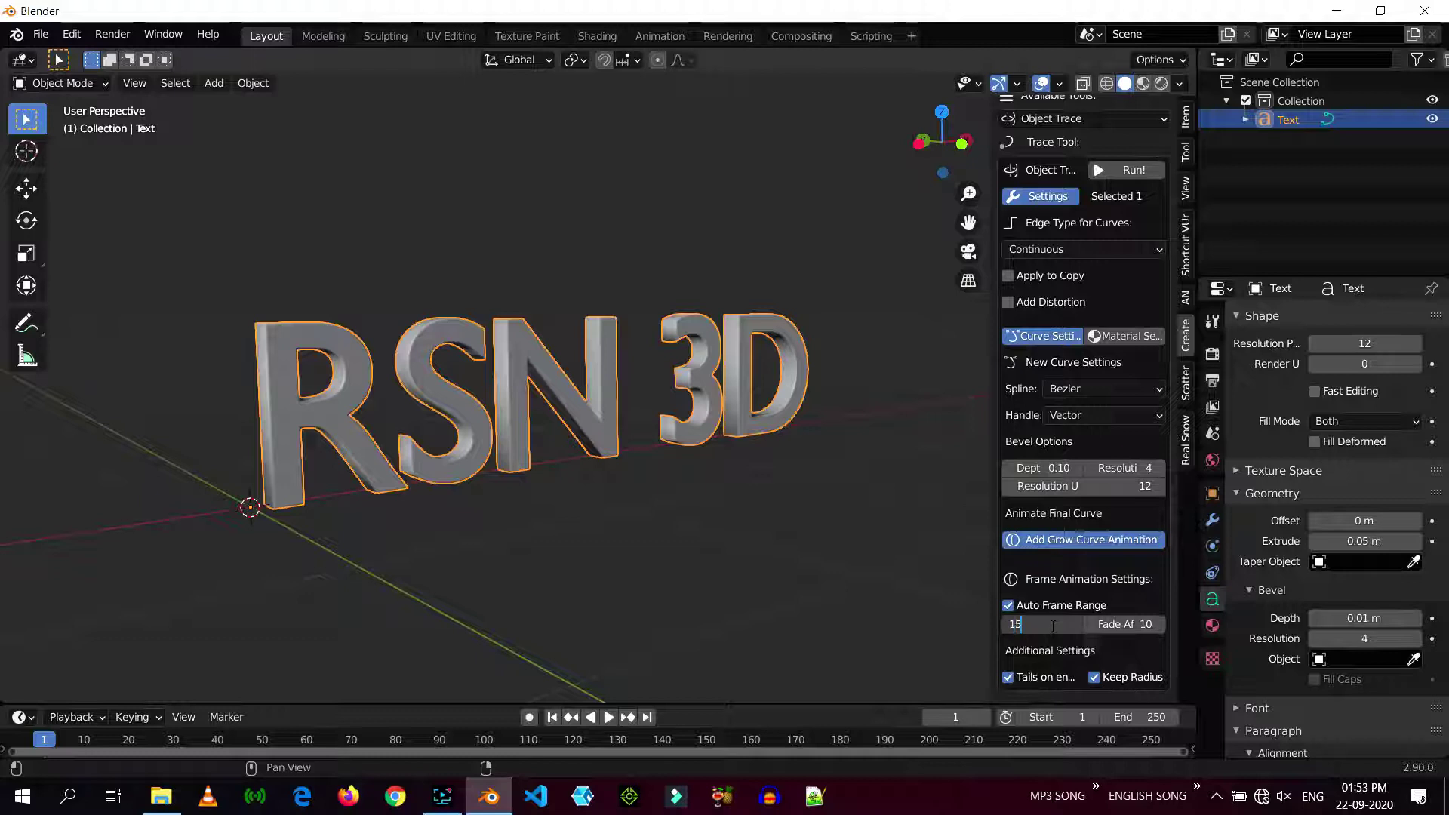
click(1092, 624)
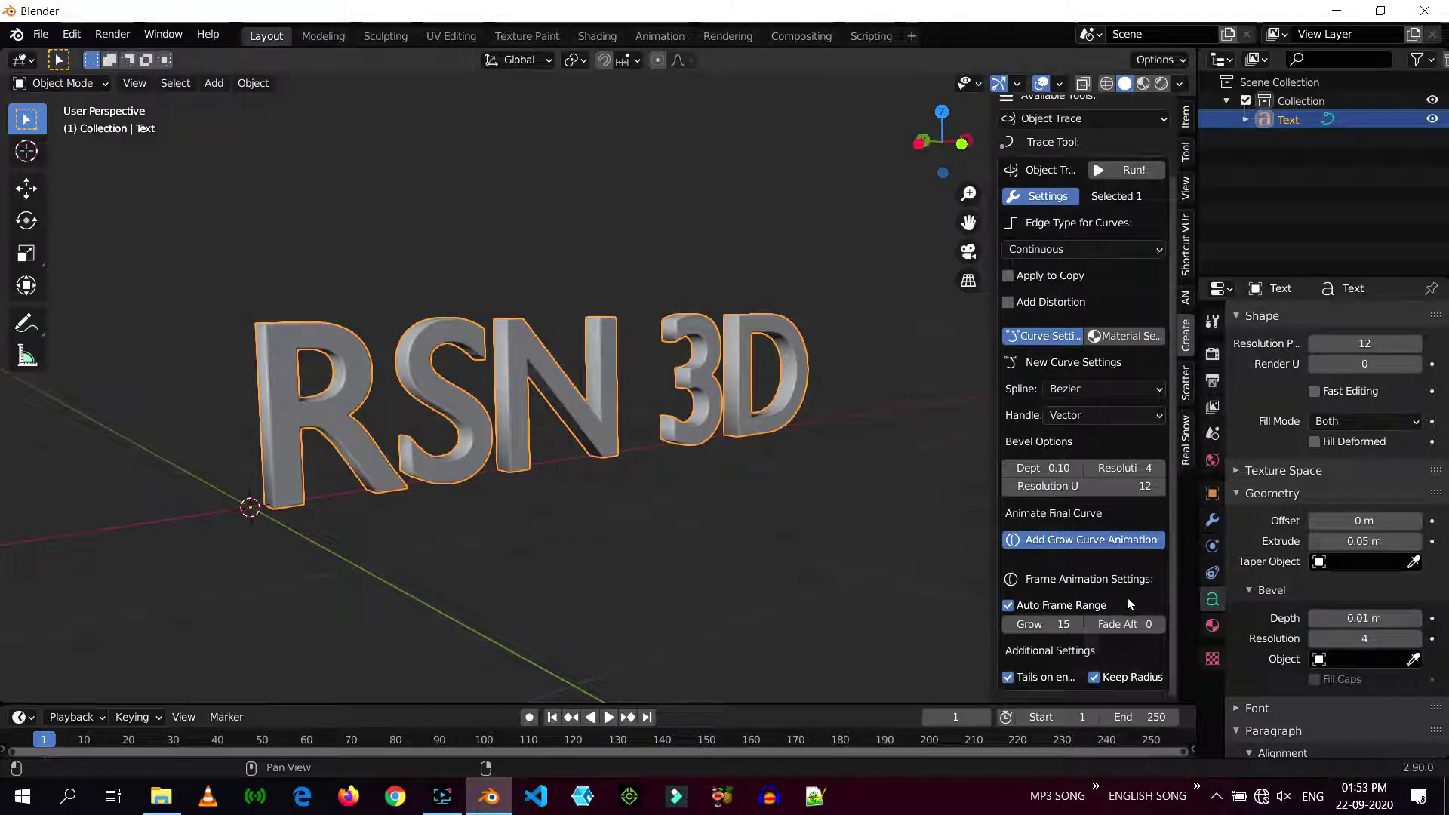
Step: Set the trace curve's bevel depth to 0.02 and run Object Trace on the text
scroll(1111, 563, up, 1)
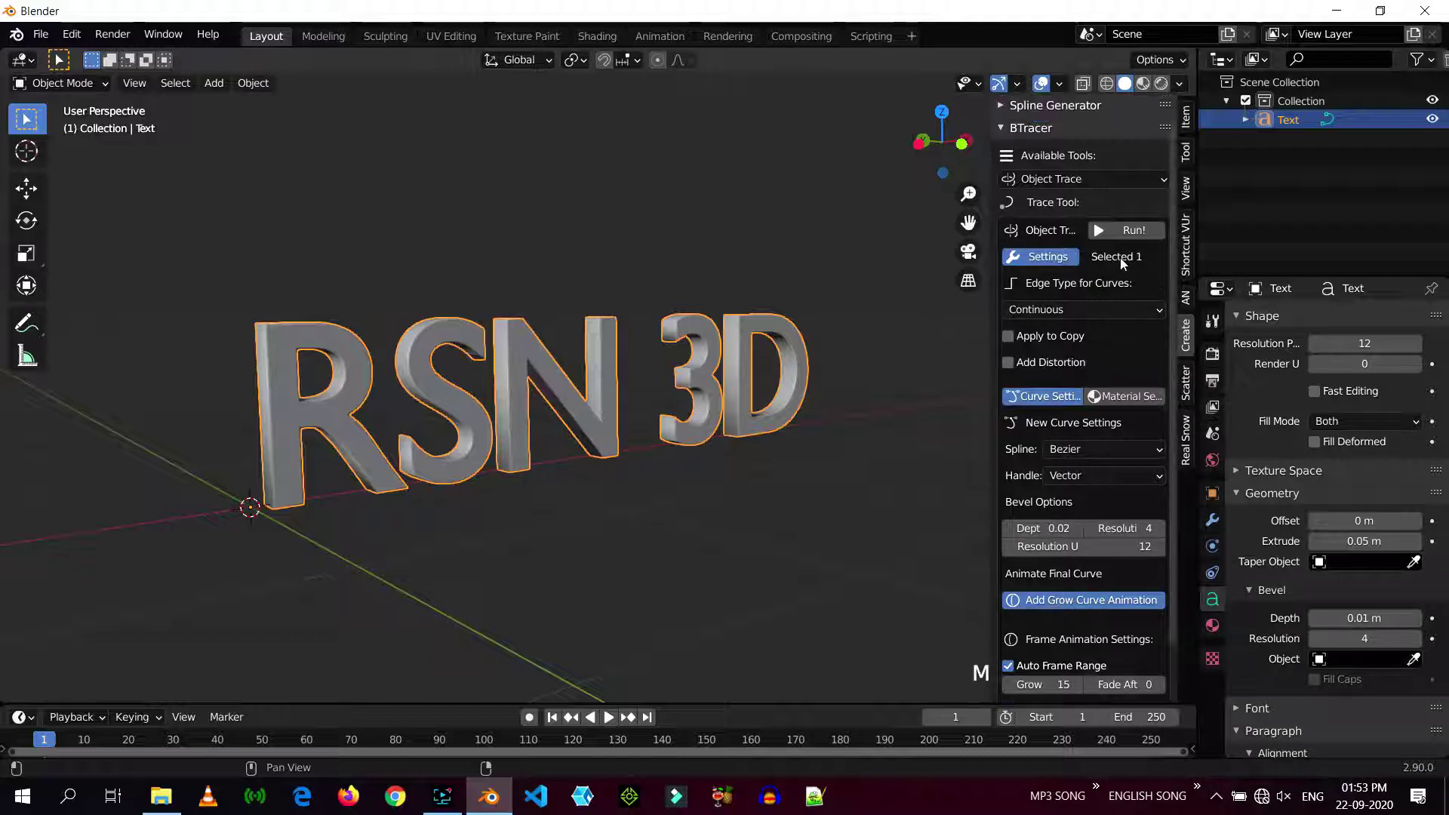
scroll(1112, 368, down, 1)
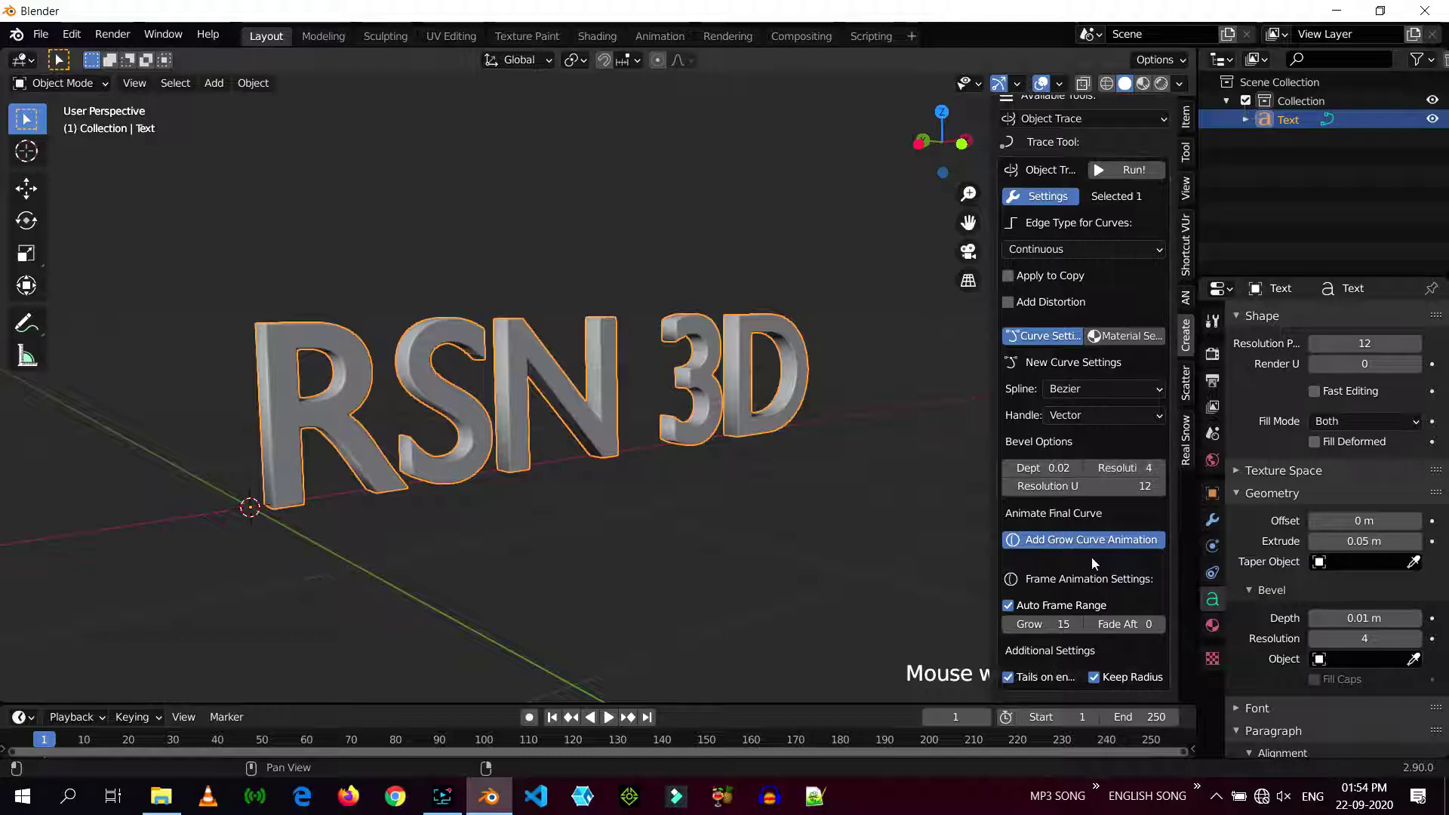
scroll(1159, 261, up, 1)
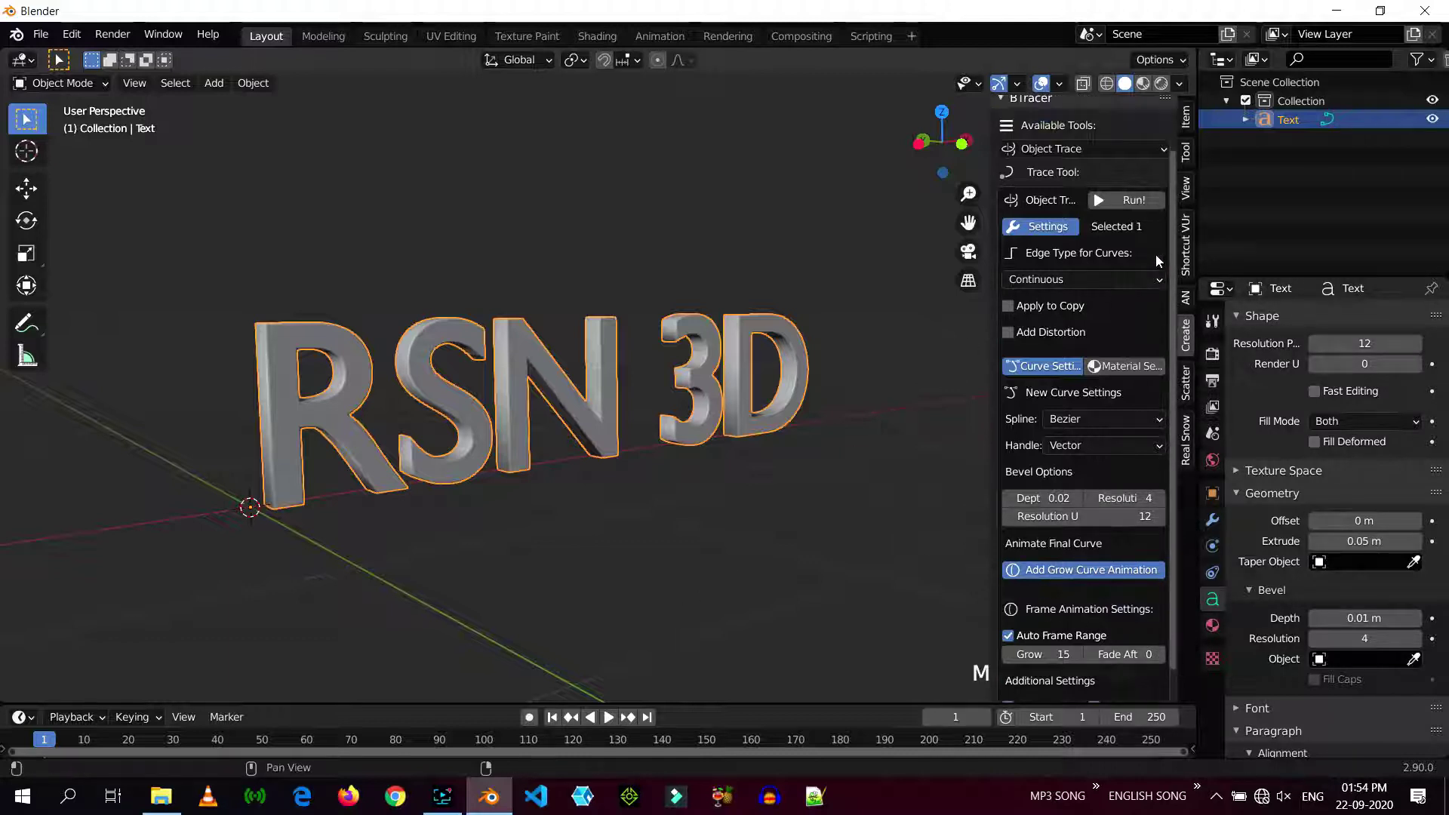
scroll(1139, 302, down, 1)
scroll(1123, 378, up, 3)
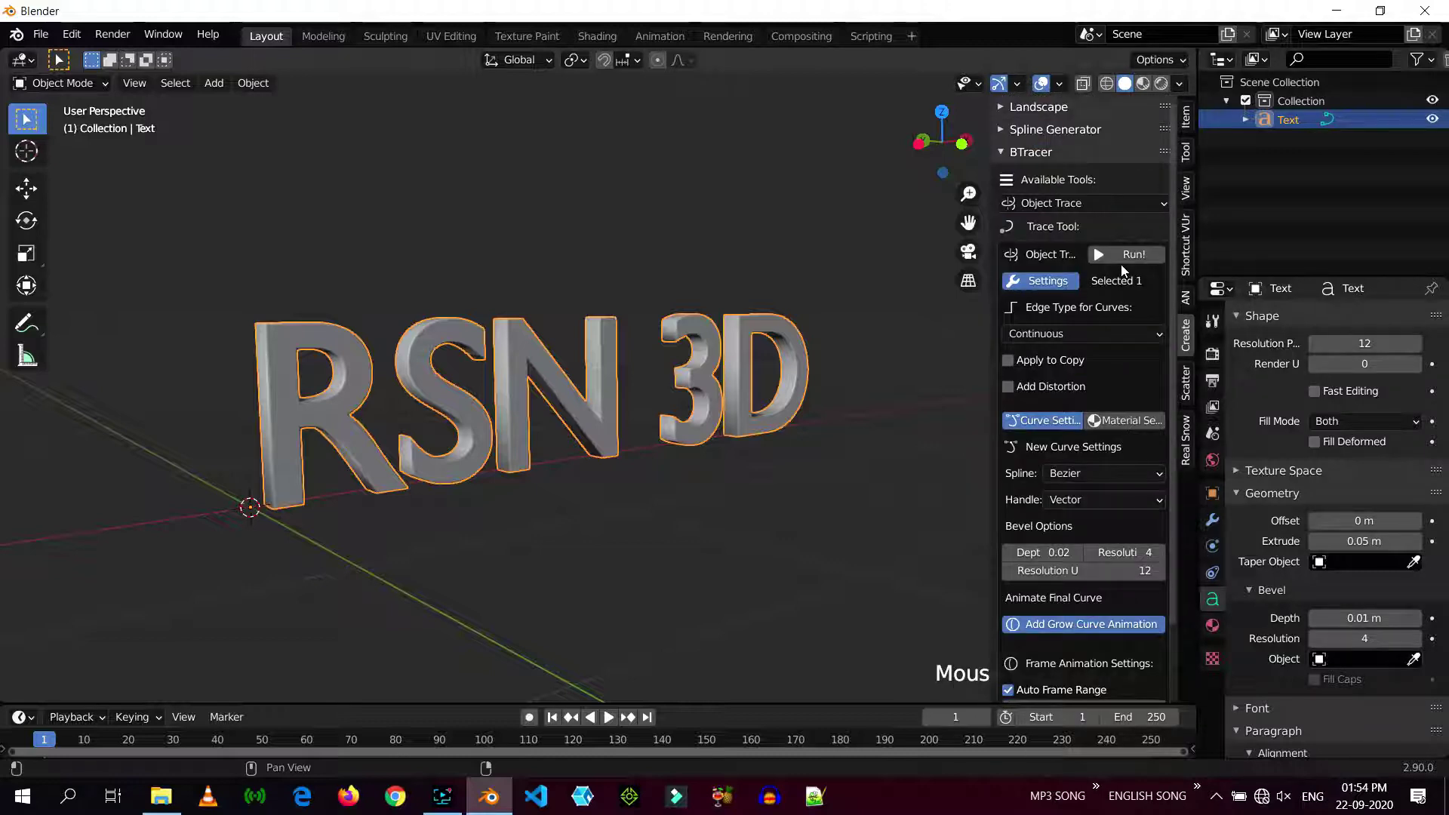
scroll(1134, 414, down, 2)
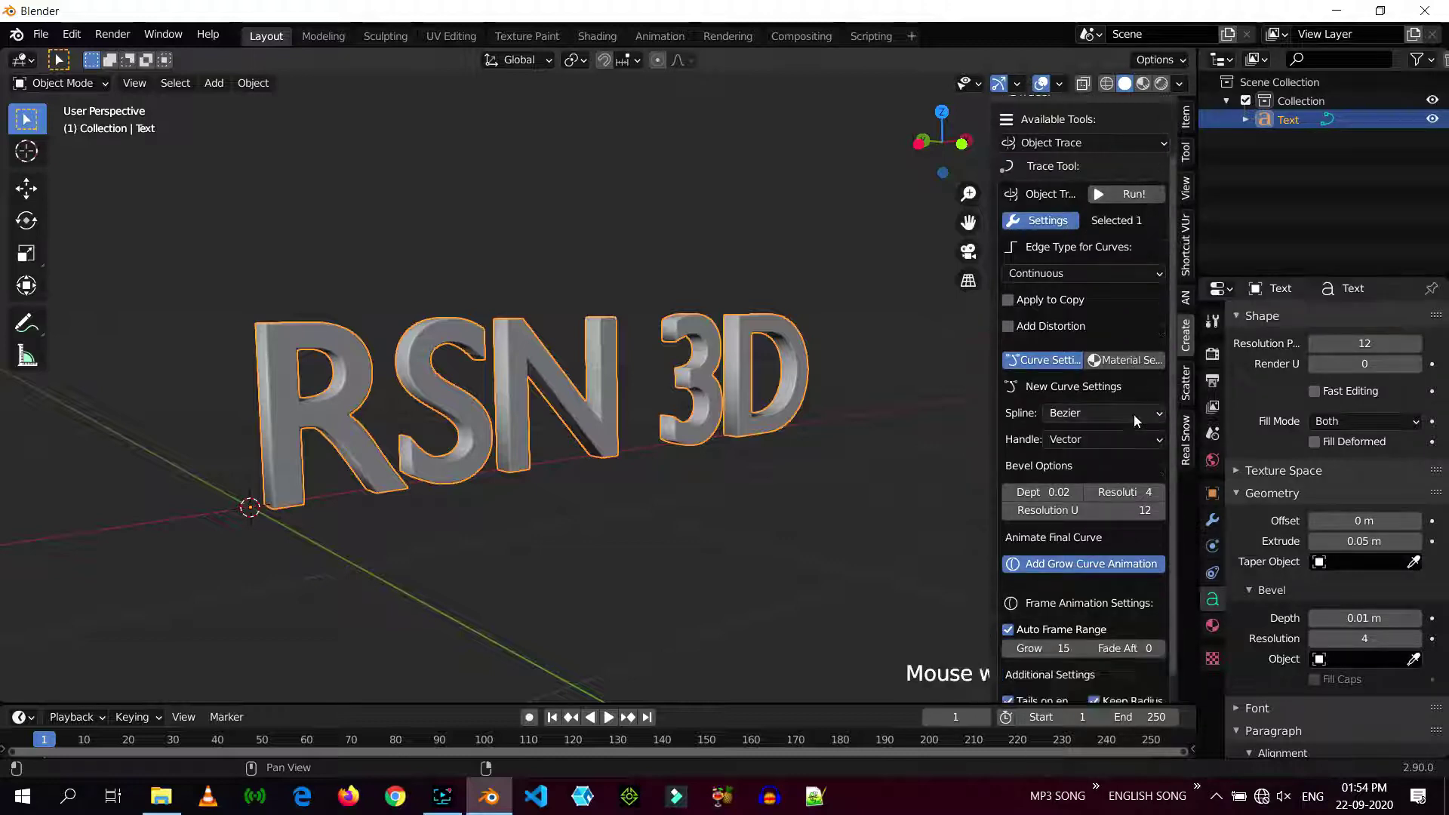
scroll(1138, 393, up, 2)
click(1130, 255)
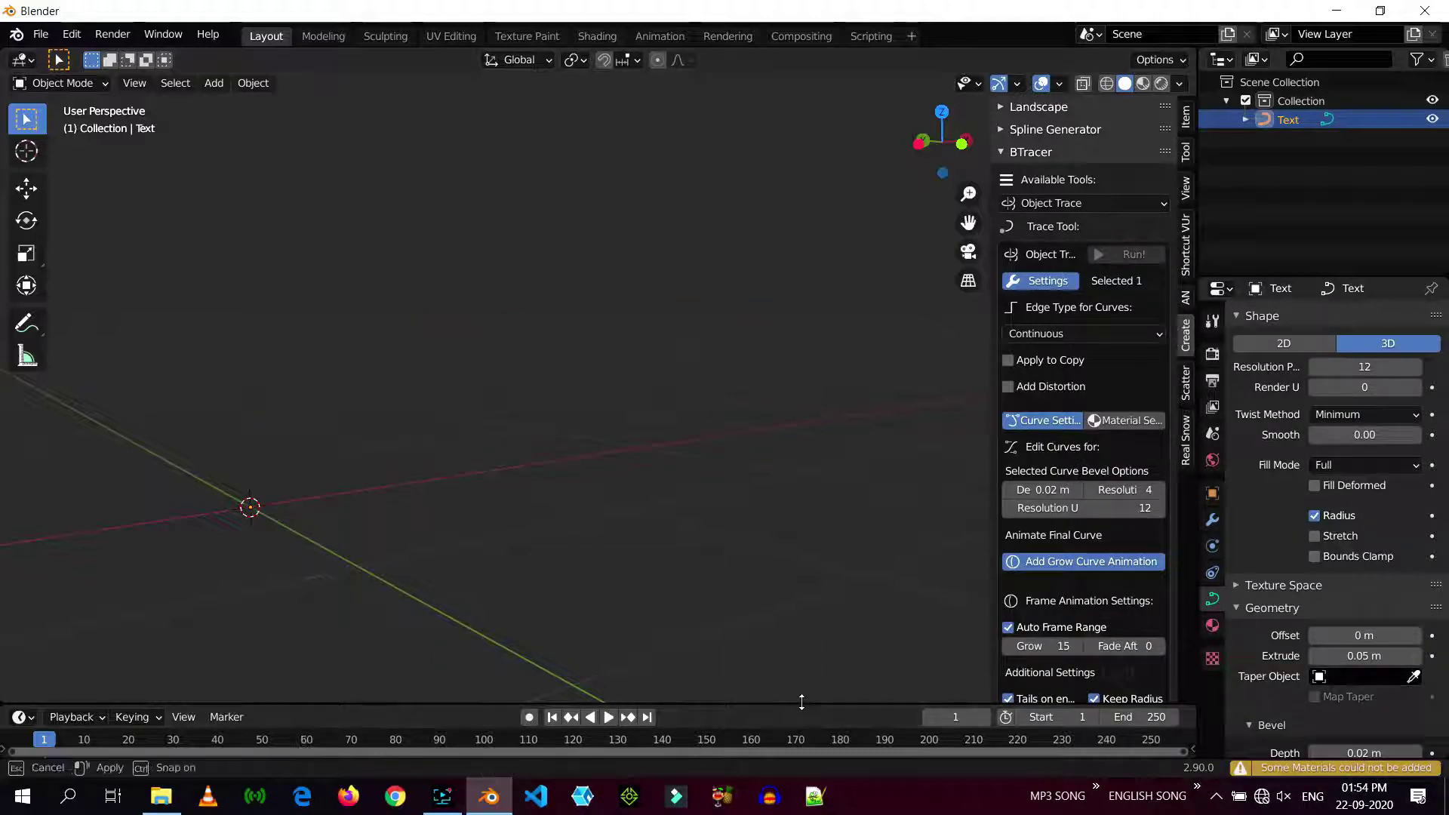
Step: Enlarge the timeline to show the full keyframe range and preview the traced text at frame 193
drag(800, 704, 809, 663)
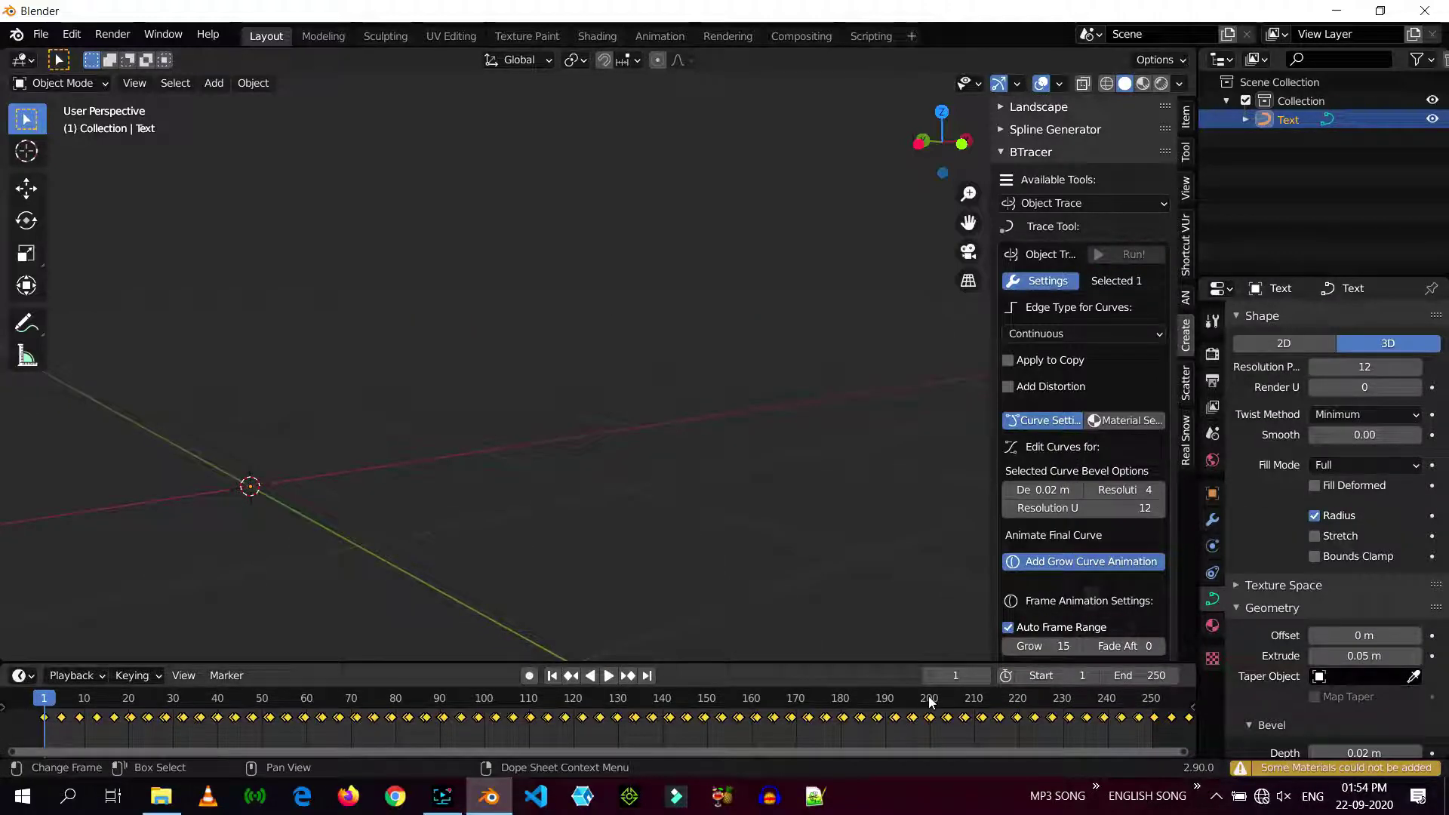
drag(928, 701, 900, 702)
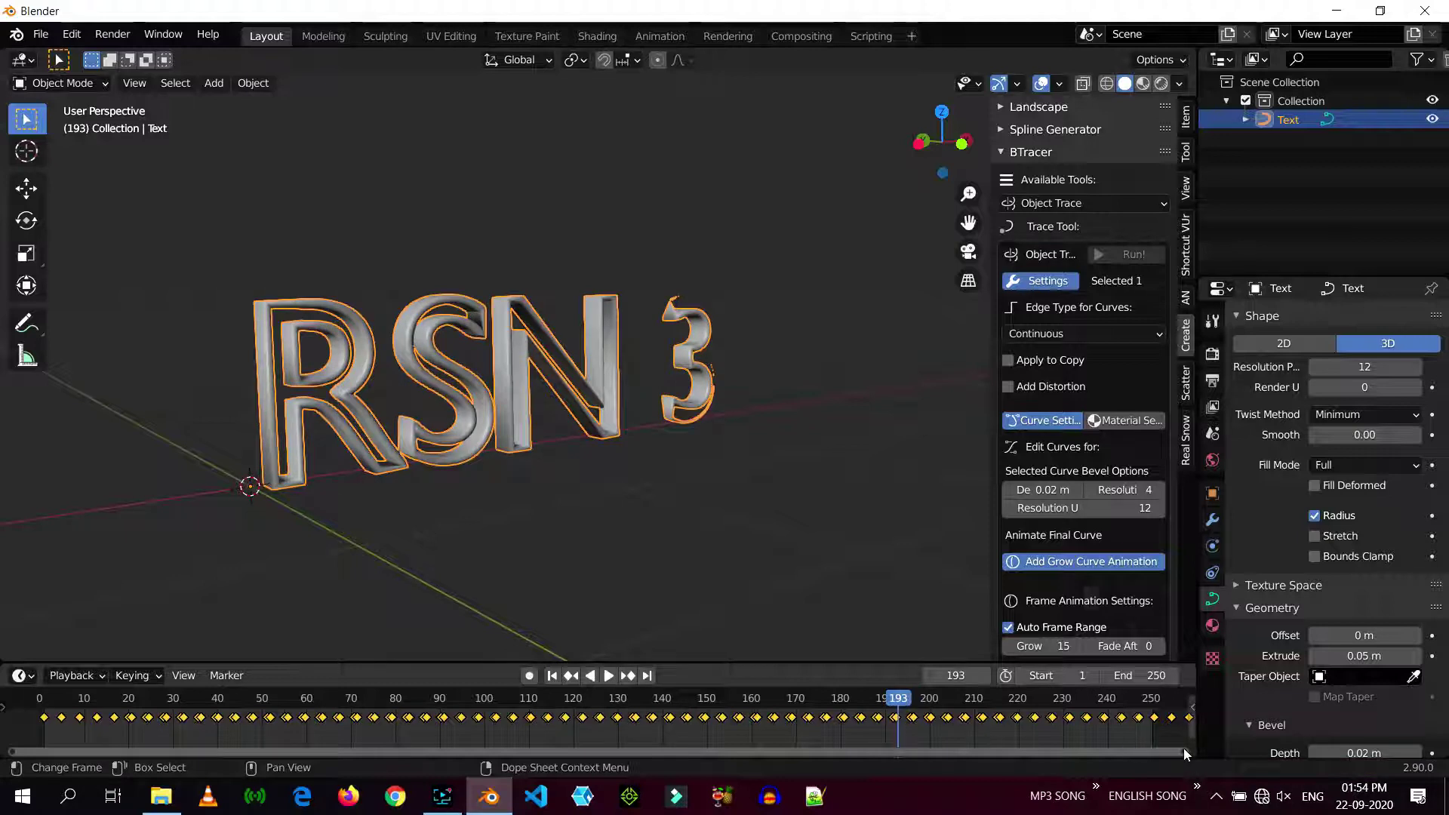
drag(1183, 748, 1383, 740)
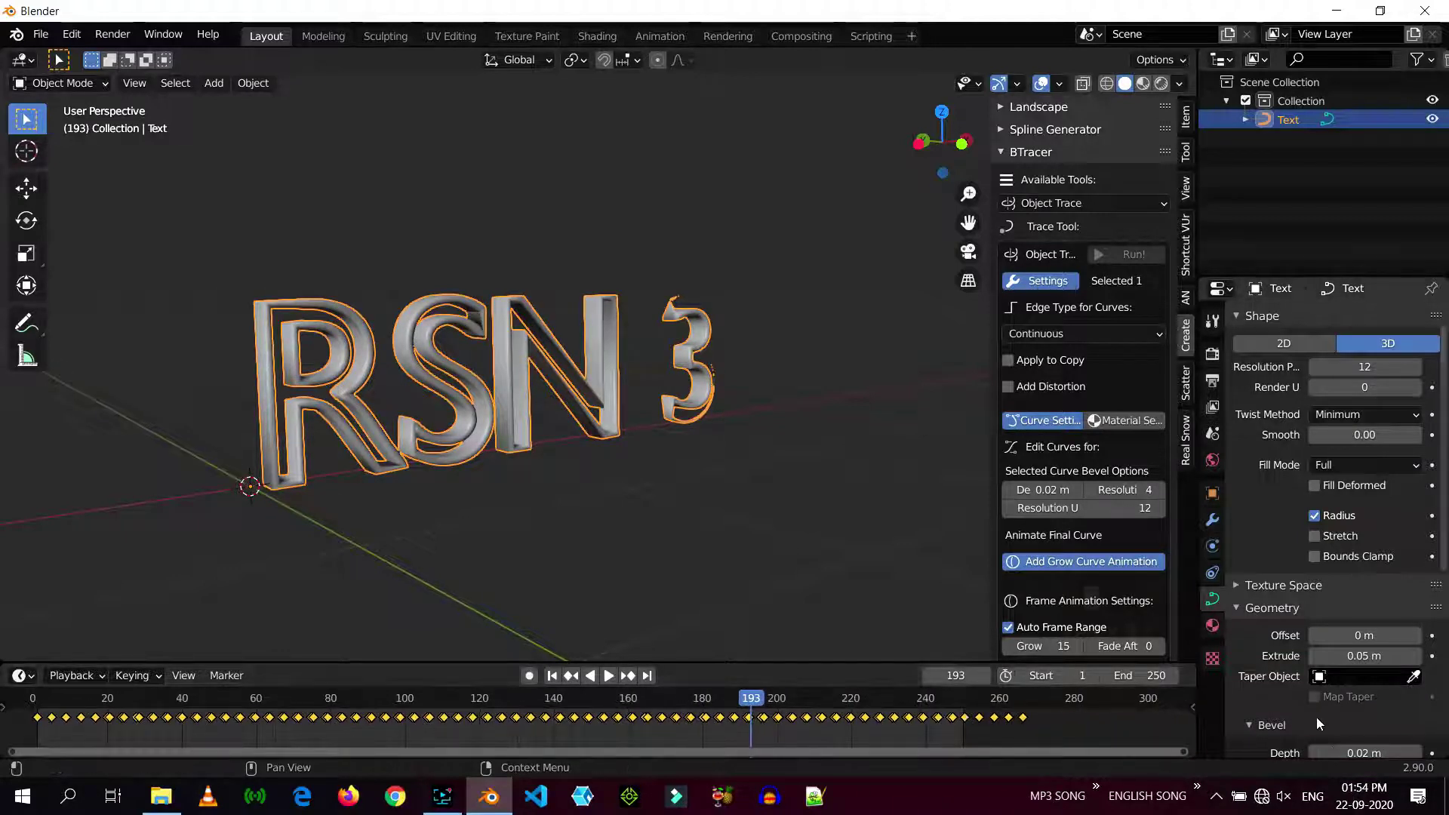
Step: Extend the animation's end frame to 300, play it from the start and move to frame 287
click(214, 450)
key(shift+Left)
key(space)
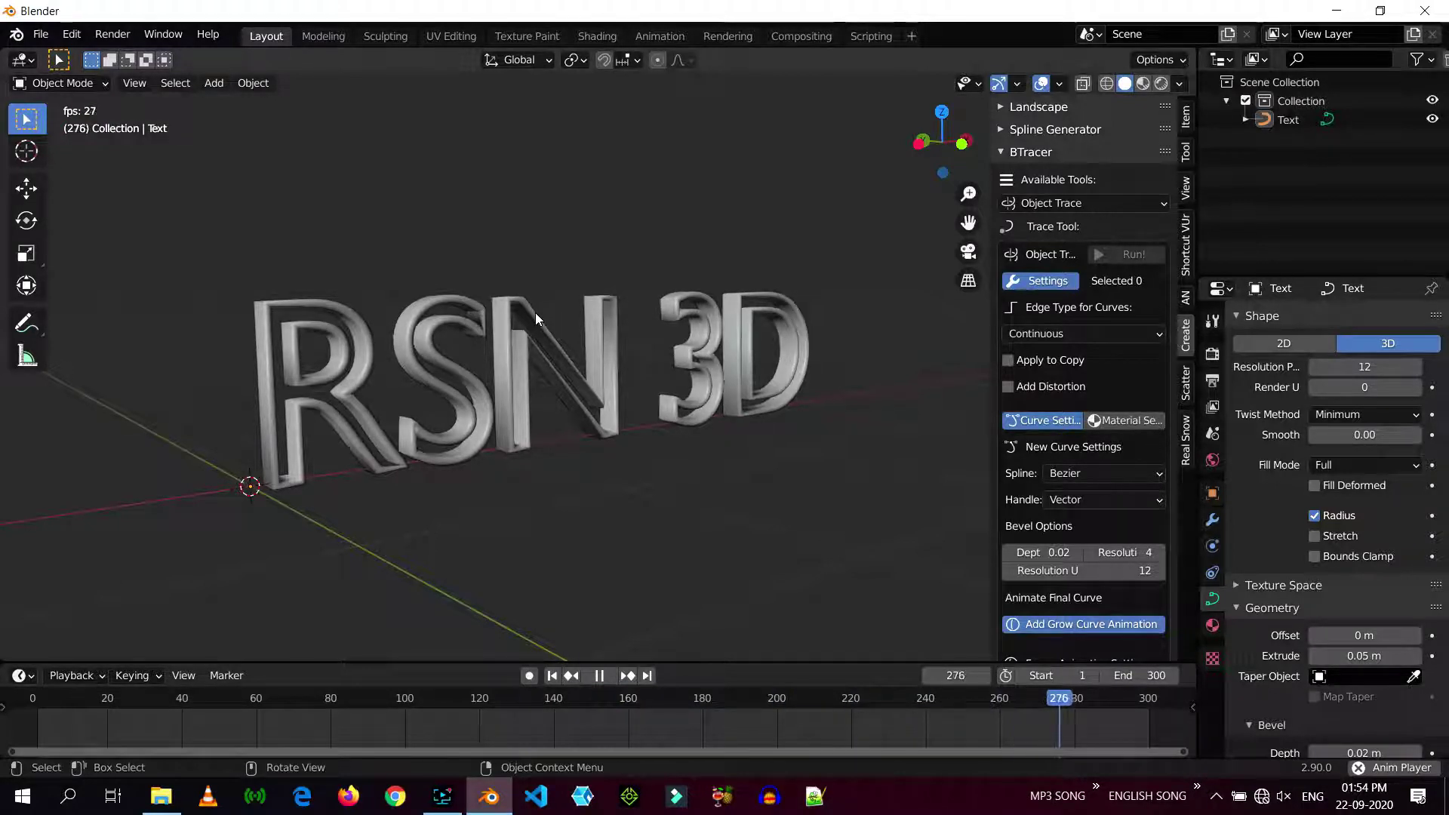
key(space)
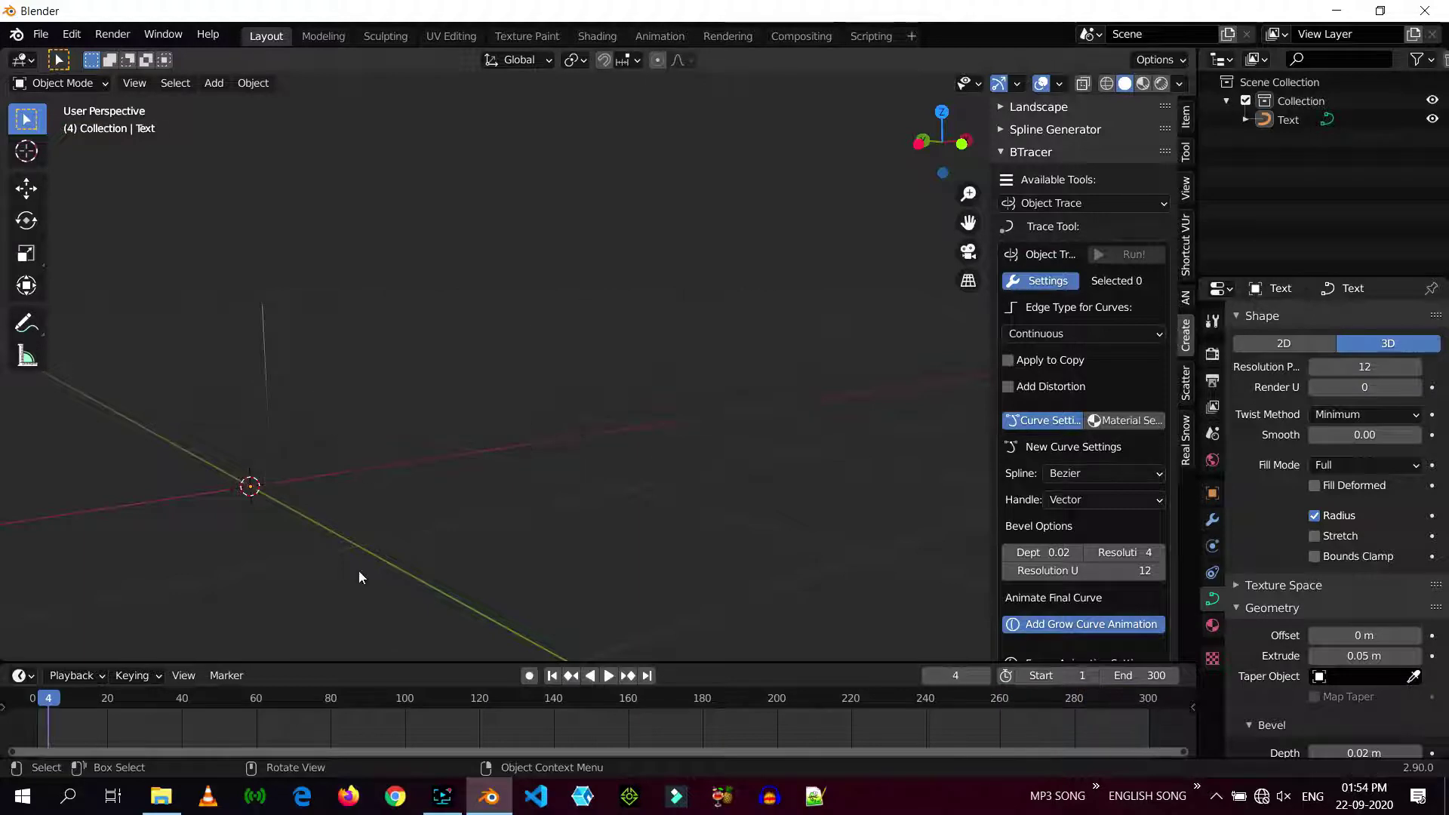
click(1100, 699)
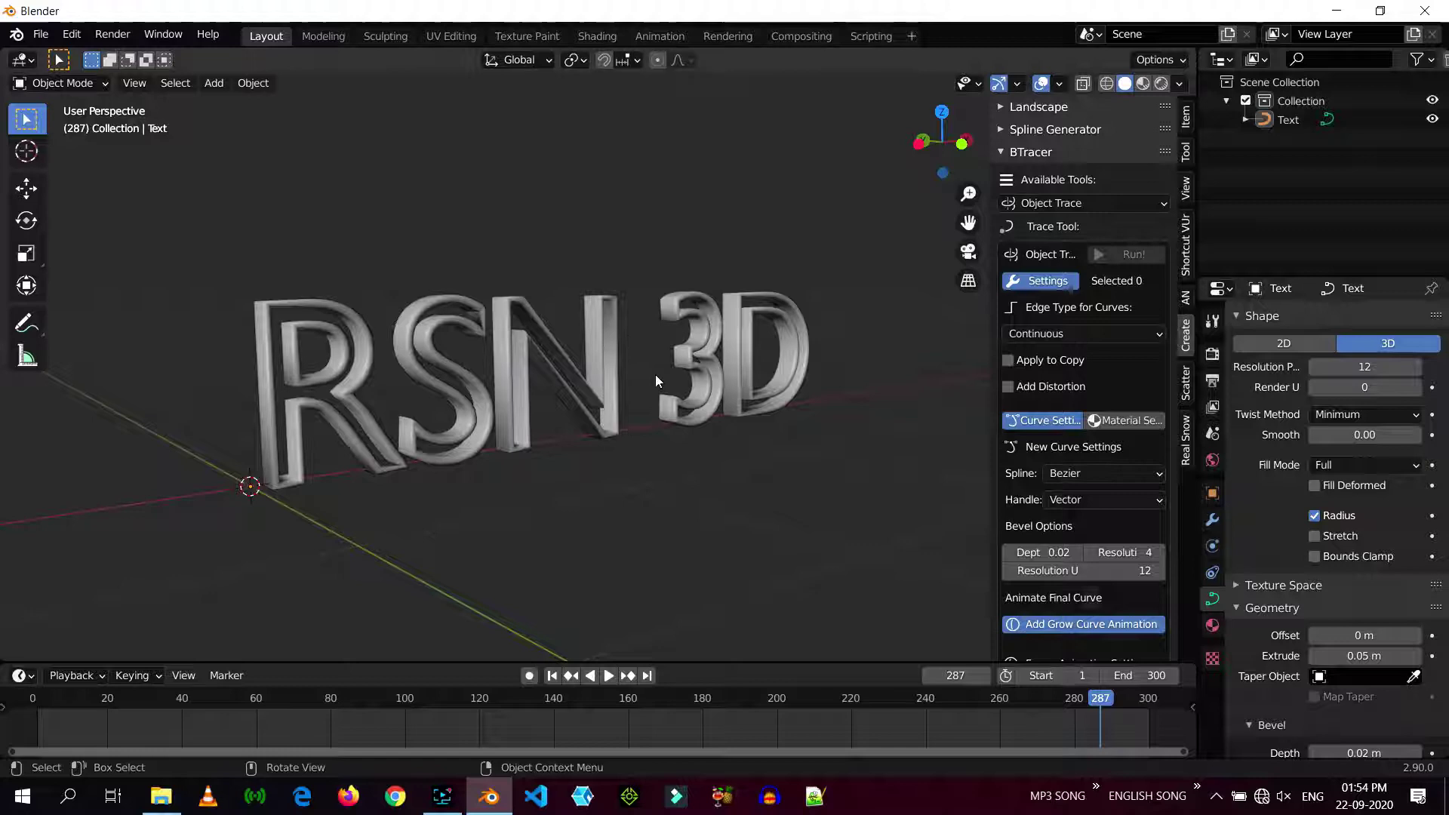
Step: Hide the sidebar, add a plane mesh and scale it up into a large floor beneath the text
key(n)
key(shift+a)
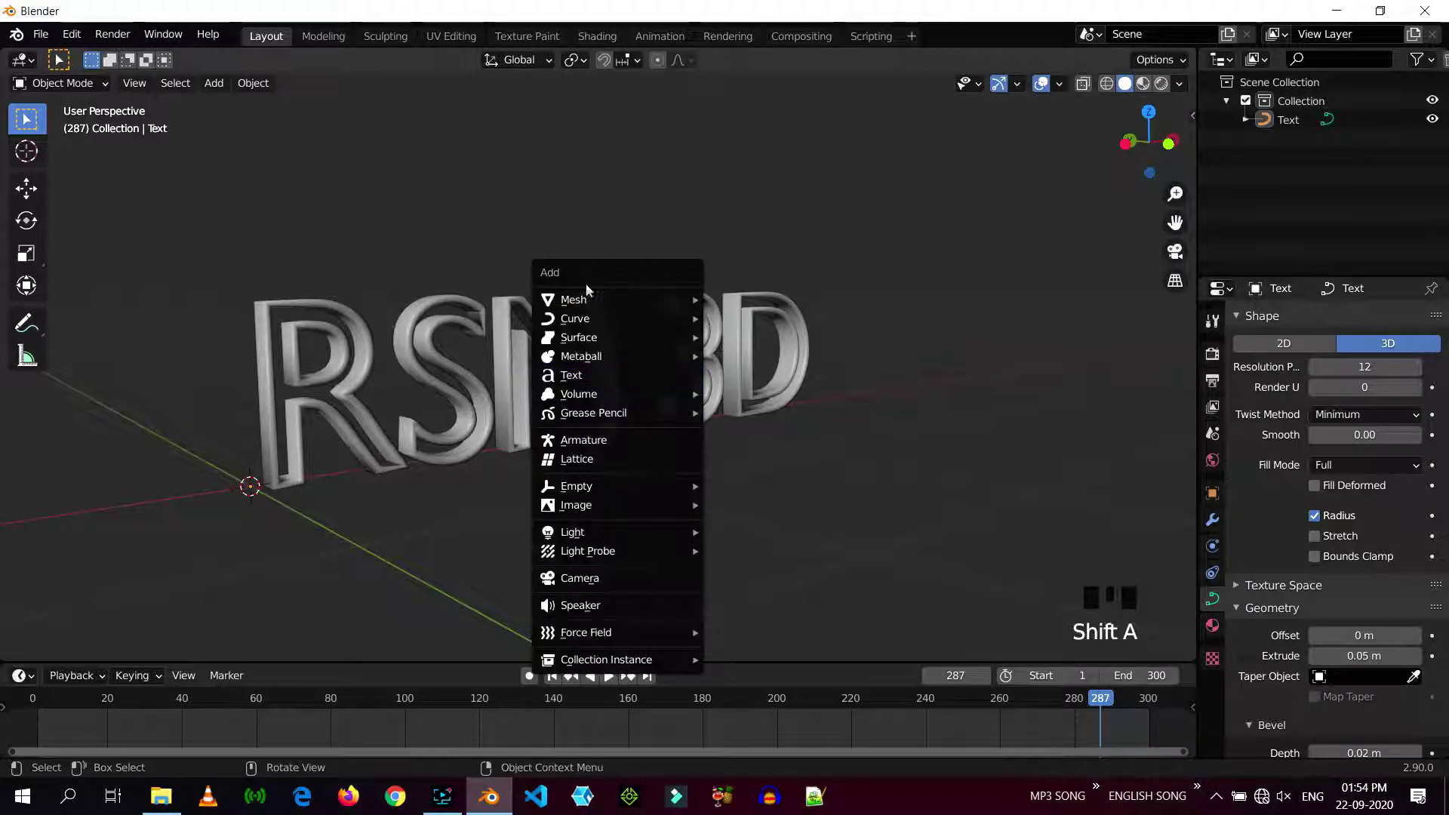
key(shift+a)
mouse_move(619, 224)
click(812, 223)
scroll(612, 404, down, 7)
middle_drag(613, 404, 579, 423)
key(s)
click(577, 432)
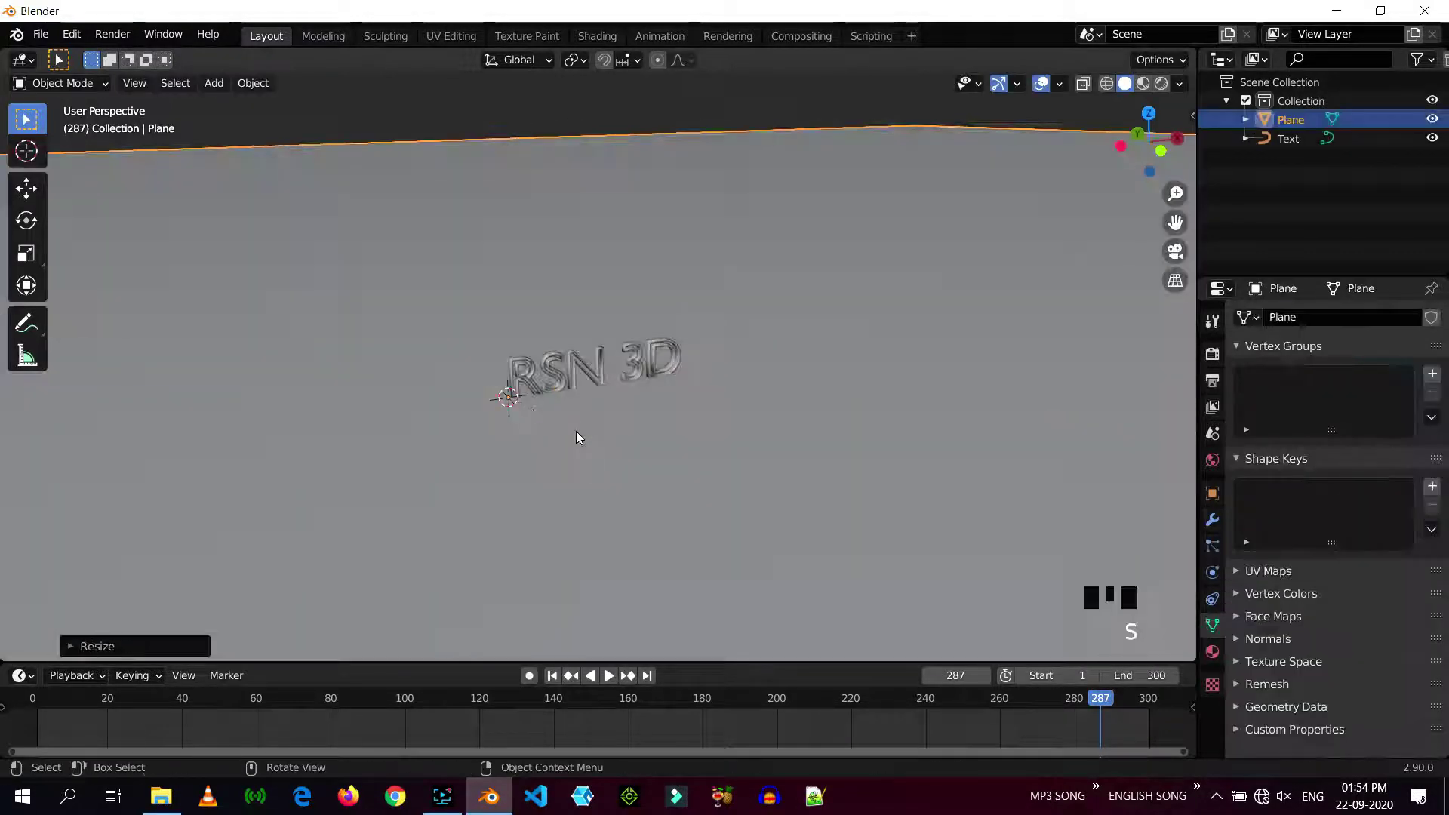
scroll(577, 432, up, 7)
middle_drag(812, 326, 803, 294)
scroll(804, 294, down, 1)
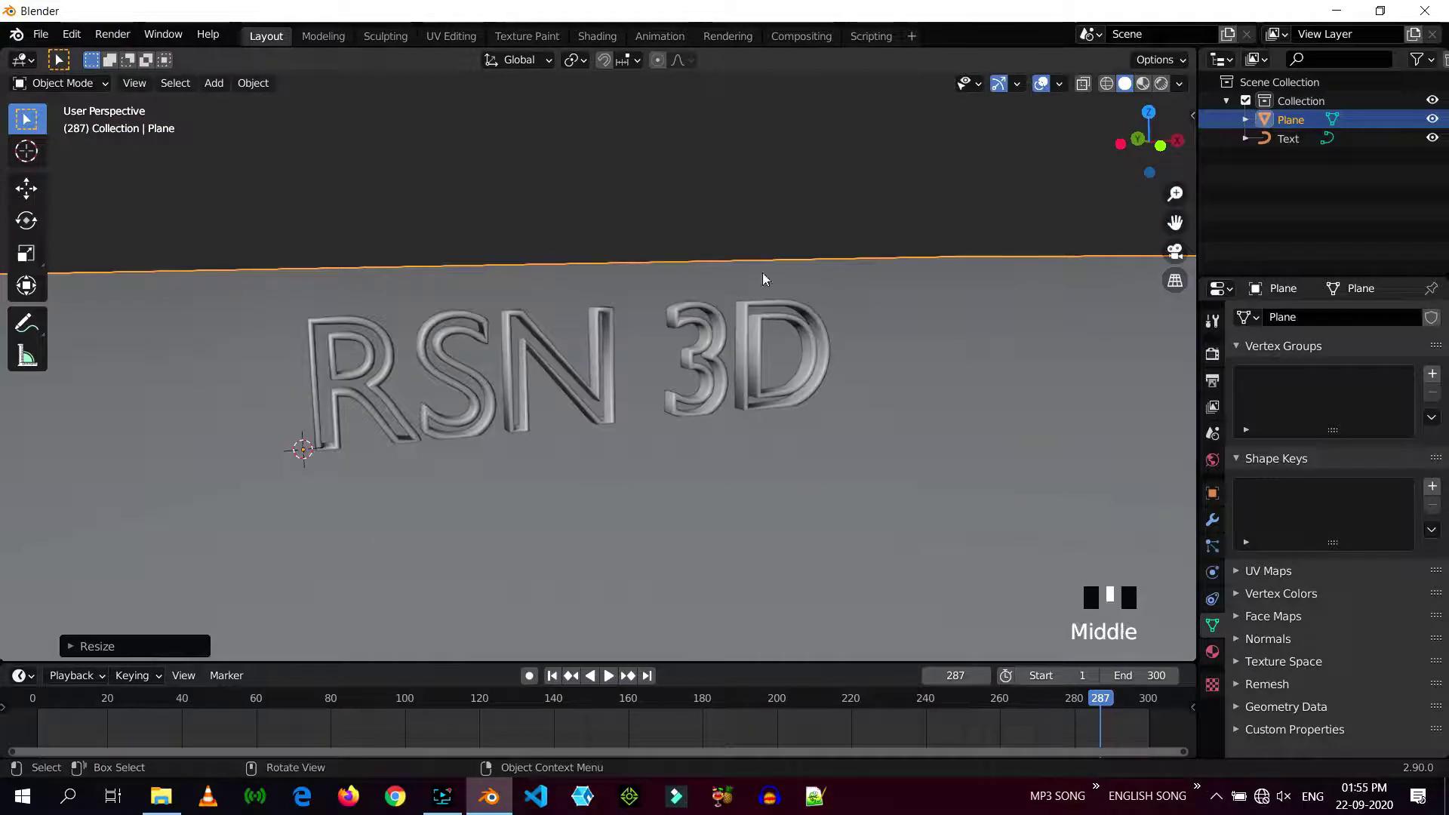
Step: Switch to the Shading workspace, create a new material for the floor plane and show the viewport in rendered shading
click(597, 35)
click(740, 465)
scroll(784, 257, up, 10)
click(1160, 83)
scroll(982, 226, up, 8)
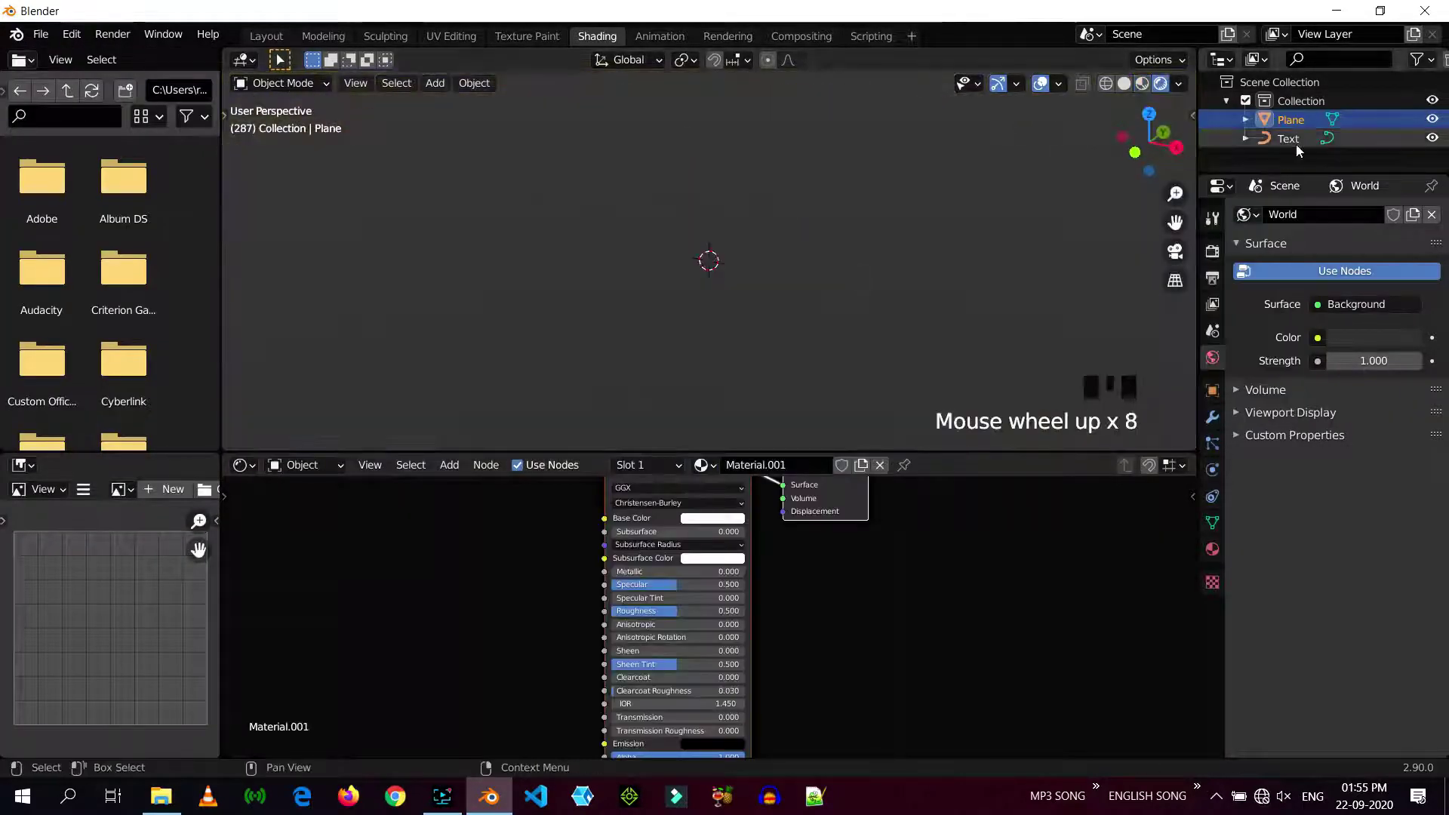
Step: Give the RSN 3D text a new material, switch its Principled BSDF to Glossy BSDF and colour it orange
click(1297, 145)
middle_drag(868, 278, 959, 240)
drag(1175, 222, 825, 291)
click(741, 465)
click(680, 510)
key(shift+s)
mouse_move(681, 508)
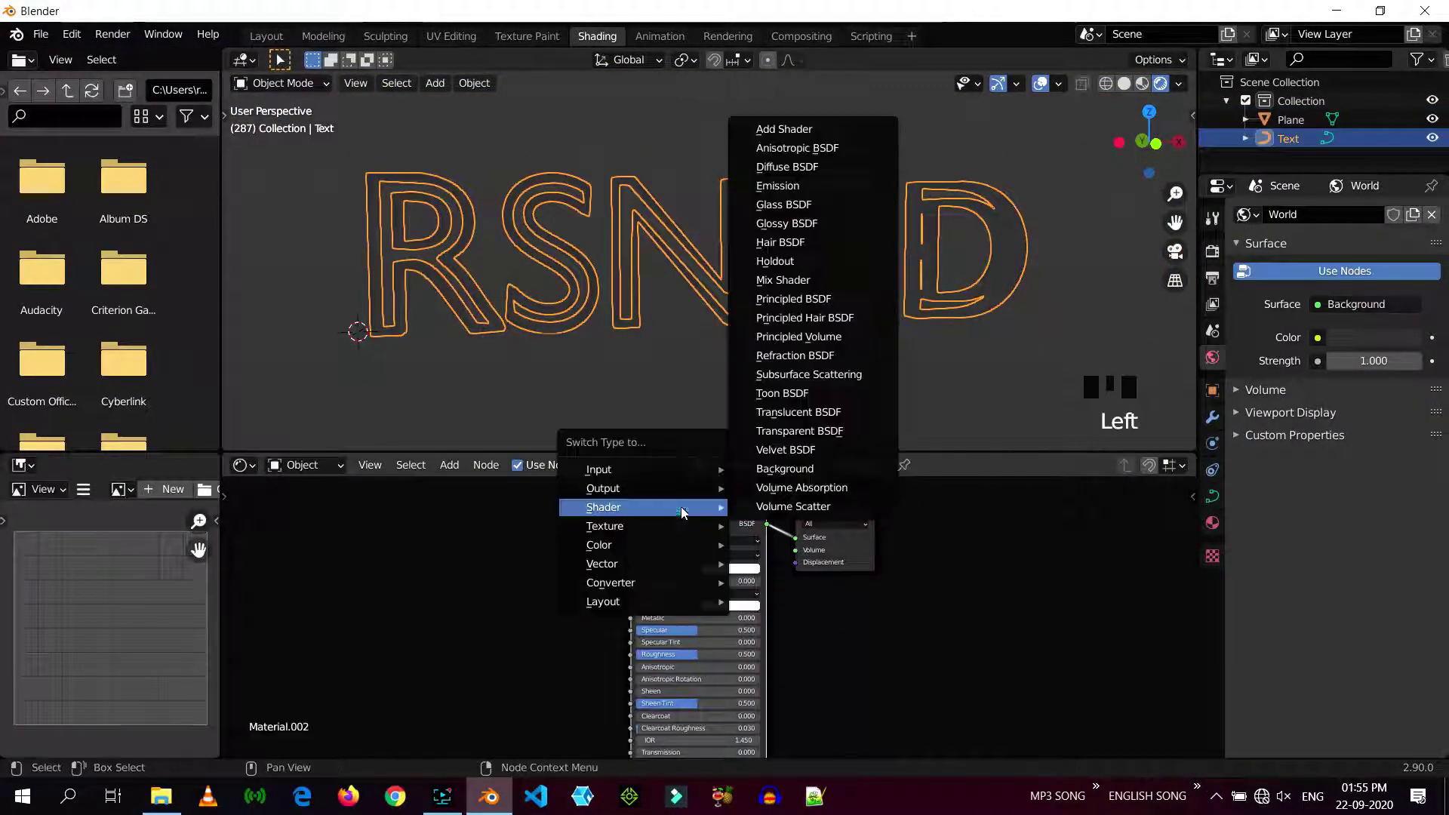
click(786, 223)
click(692, 555)
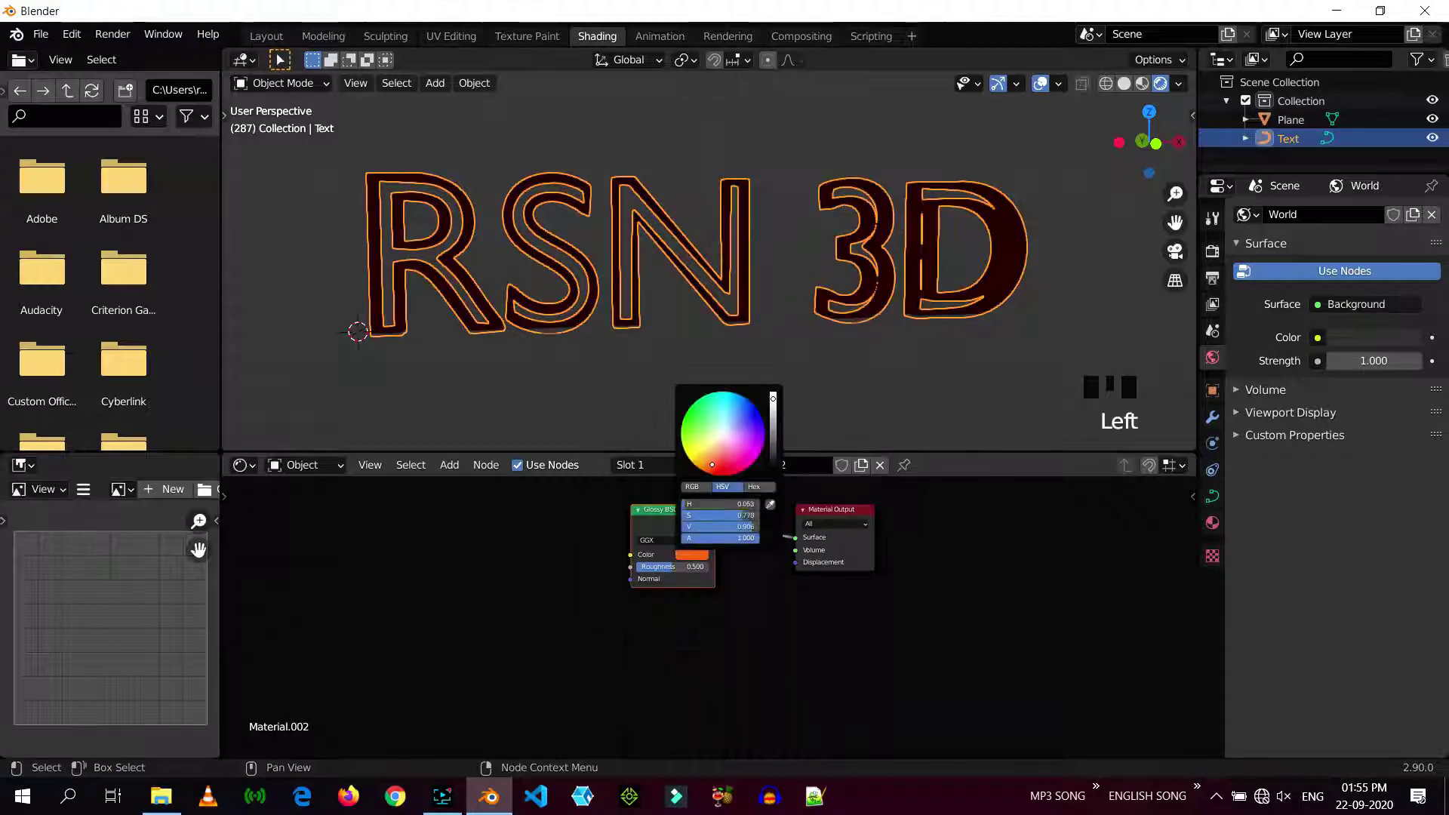
click(671, 511)
Step: Enable Ambient Occlusion, Bloom and Screen Space Reflections in the Eevee render settings
click(1212, 250)
click(1250, 342)
click(1250, 364)
click(1250, 433)
Step: In the floor plane's material, replace the Principled BSDF with Glossy BSDF, Diffuse BSDF and Fresnel nodes
click(754, 385)
drag(672, 509, 731, 535)
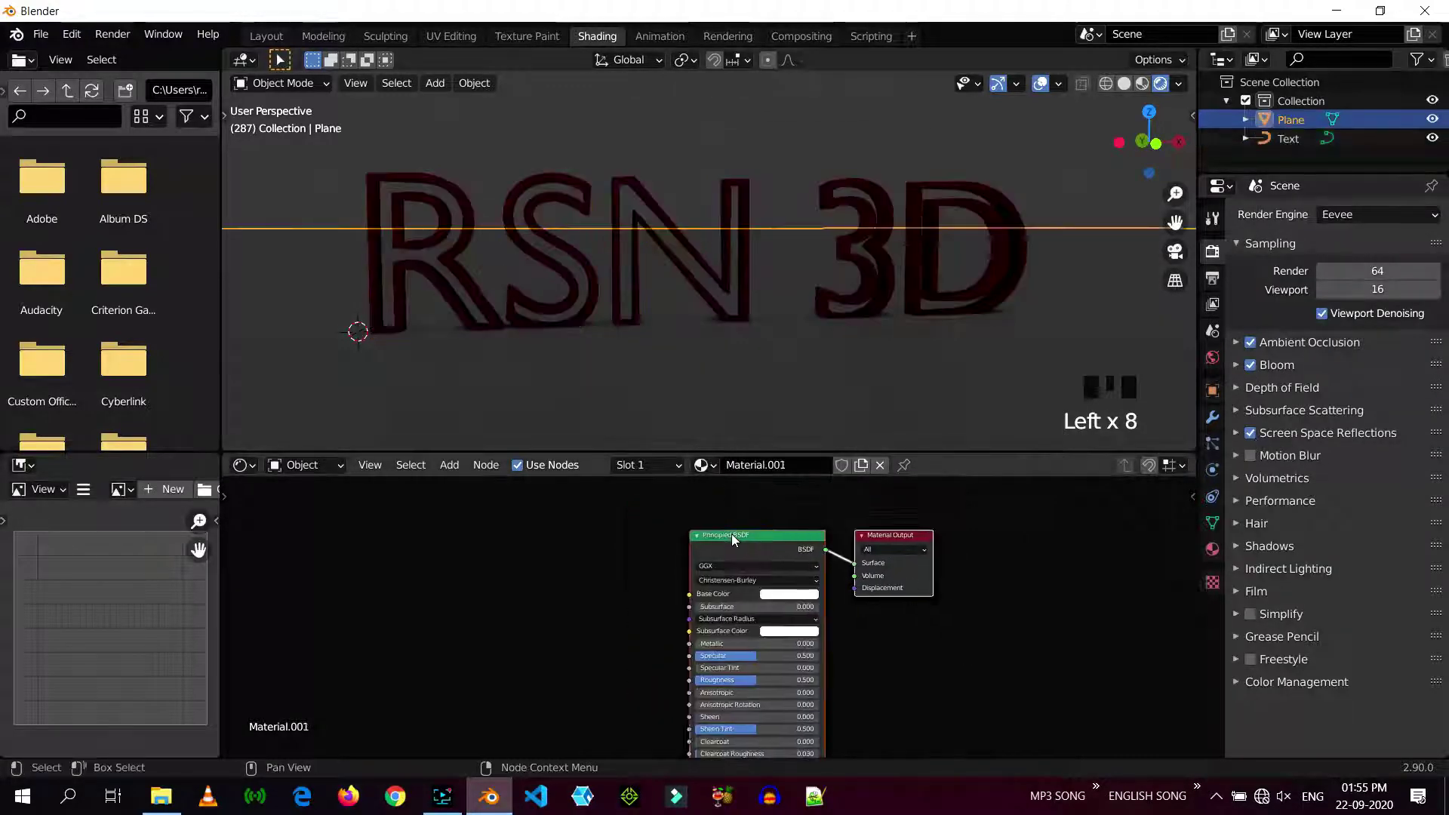
key(Delete)
key(shift+a)
mouse_move(714, 600)
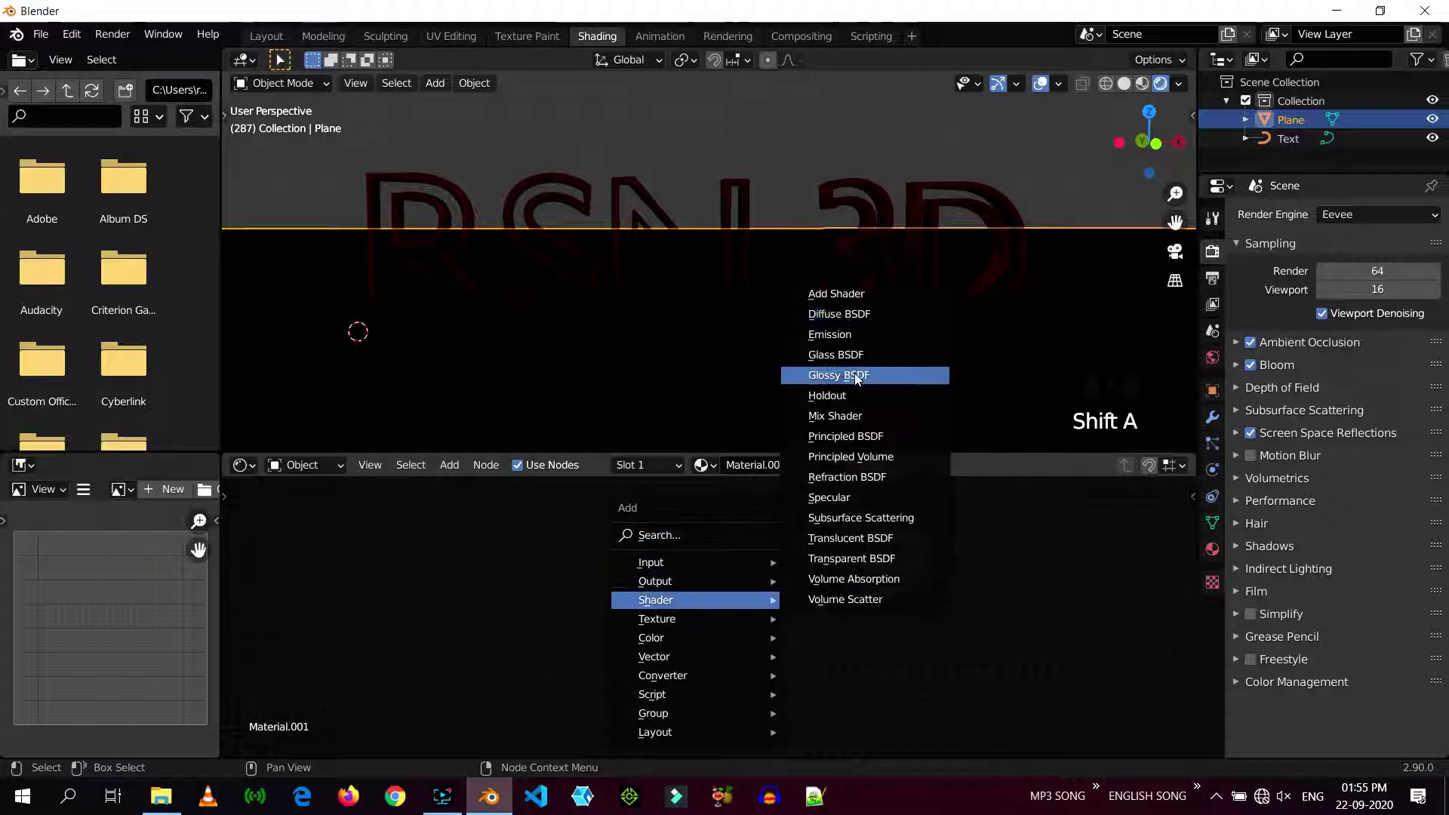
click(855, 375)
click(537, 592)
key(shift+a)
click(679, 252)
click(534, 529)
key(shift+a)
click(701, 171)
Step: Add a Mix Shader combining Diffuse and Glossy with Fresnel as factor, and connect it to the Material Output's Surface
key(shift+a)
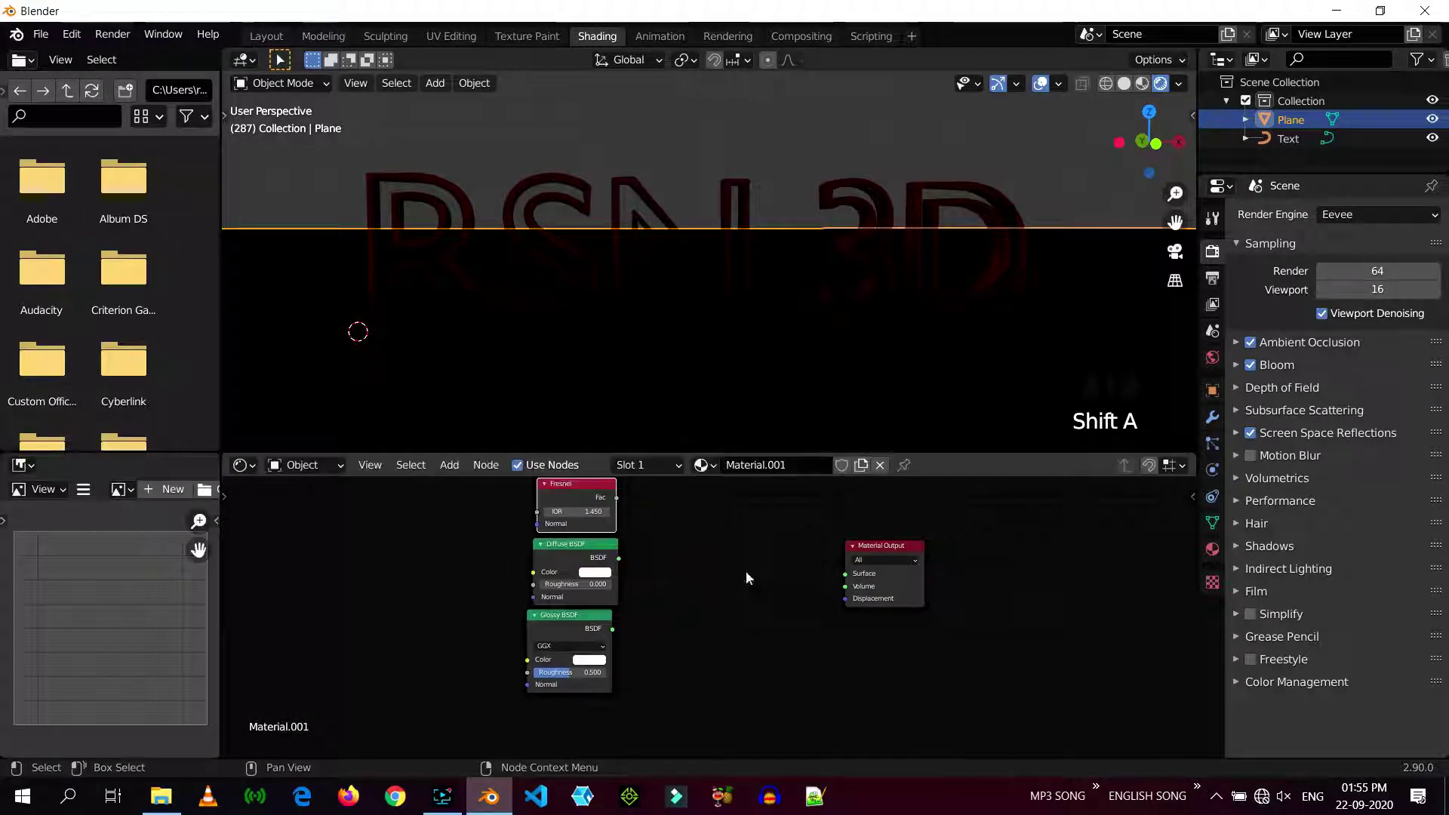
key(shift+a)
click(822, 500)
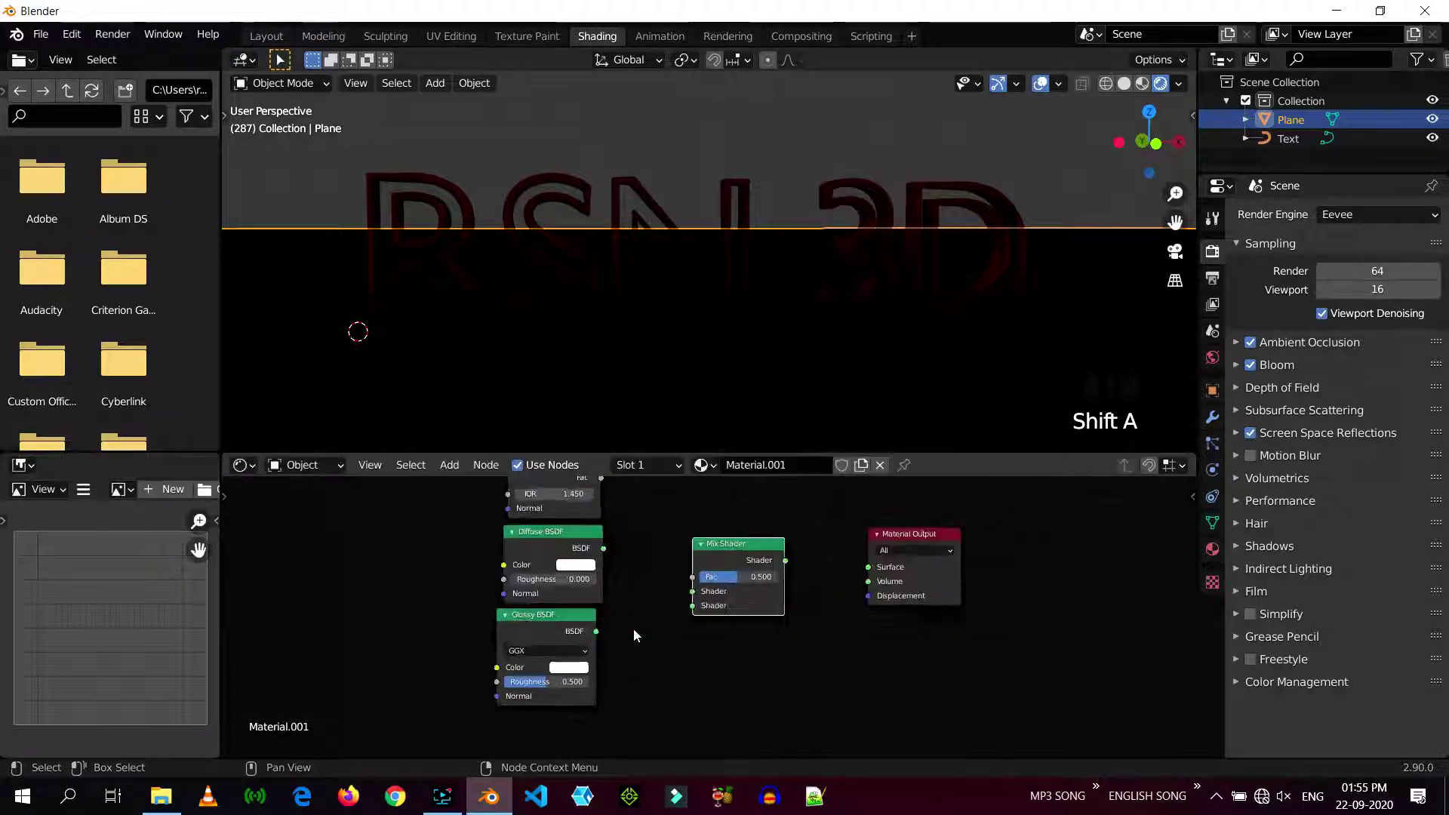
drag(596, 631, 693, 606)
drag(603, 549, 693, 591)
middle_drag(658, 536, 656, 570)
drag(598, 511, 690, 610)
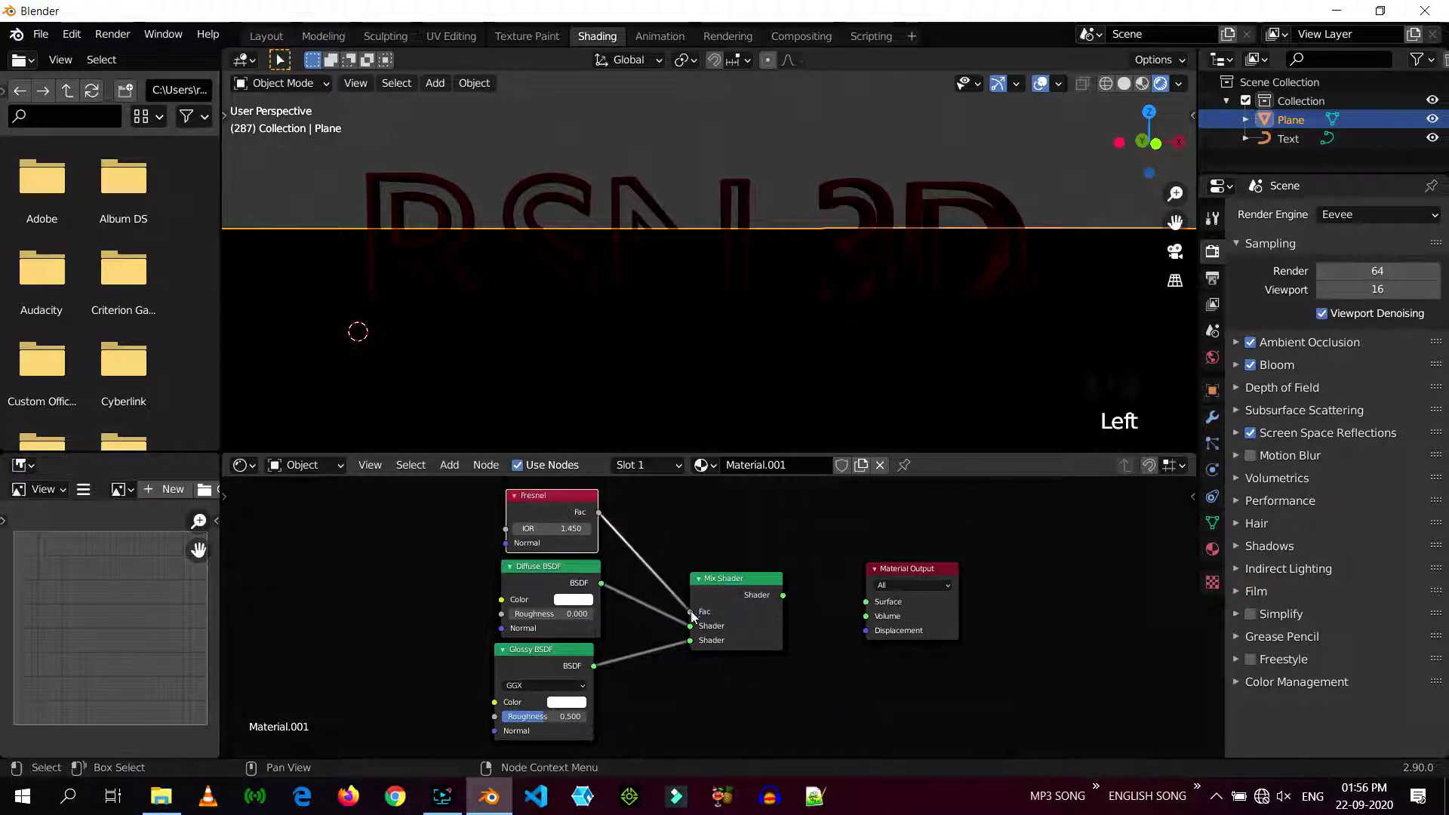
drag(782, 595, 867, 603)
Step: Add an area light to the scene and move it away from the 3D cursor
middle_drag(909, 344, 932, 368)
click(868, 275)
middle_drag(868, 274, 894, 288)
key(shift+a)
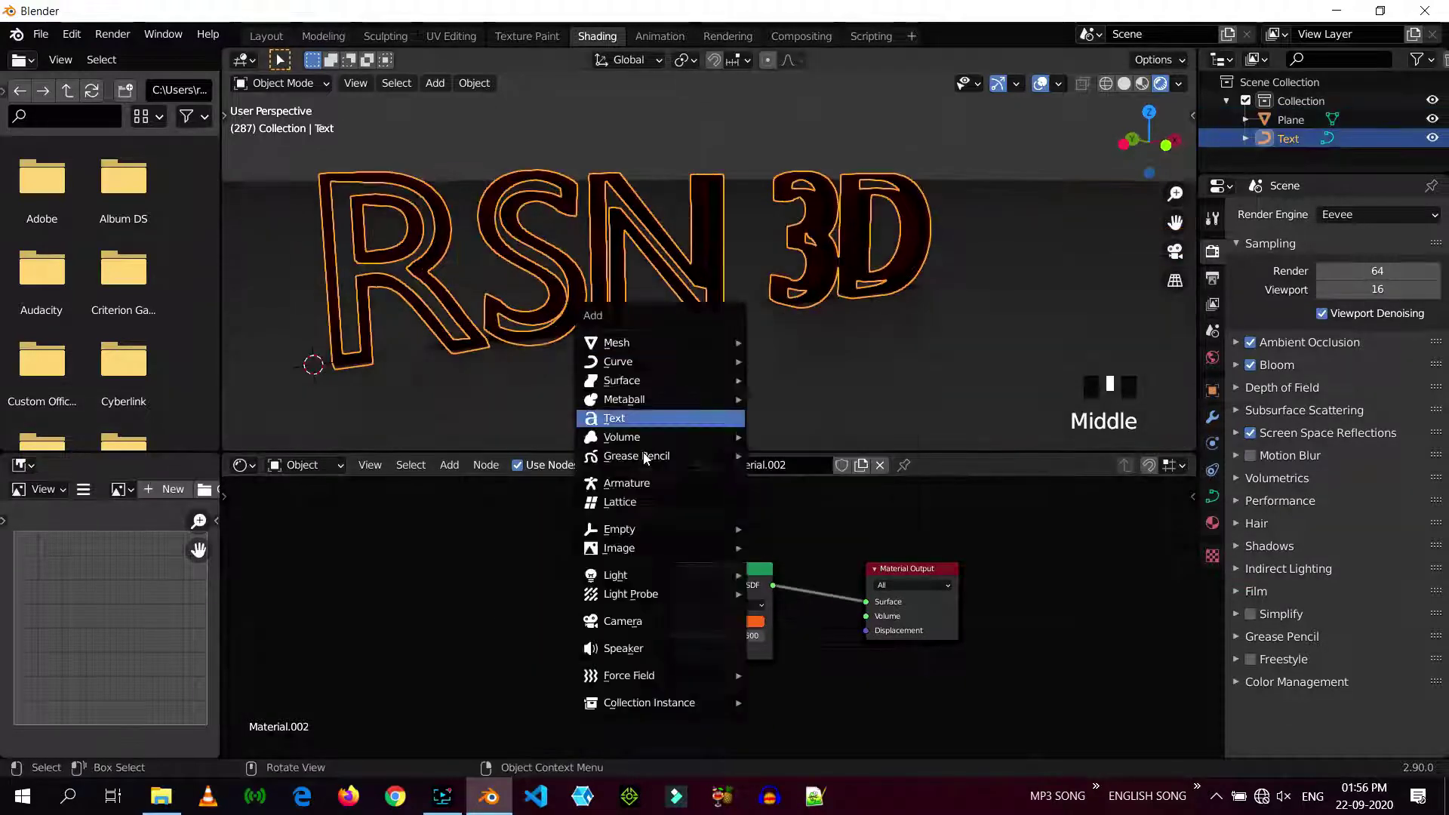
mouse_move(663, 576)
click(785, 636)
middle_drag(622, 364, 614, 323)
key(g)
click(809, 305)
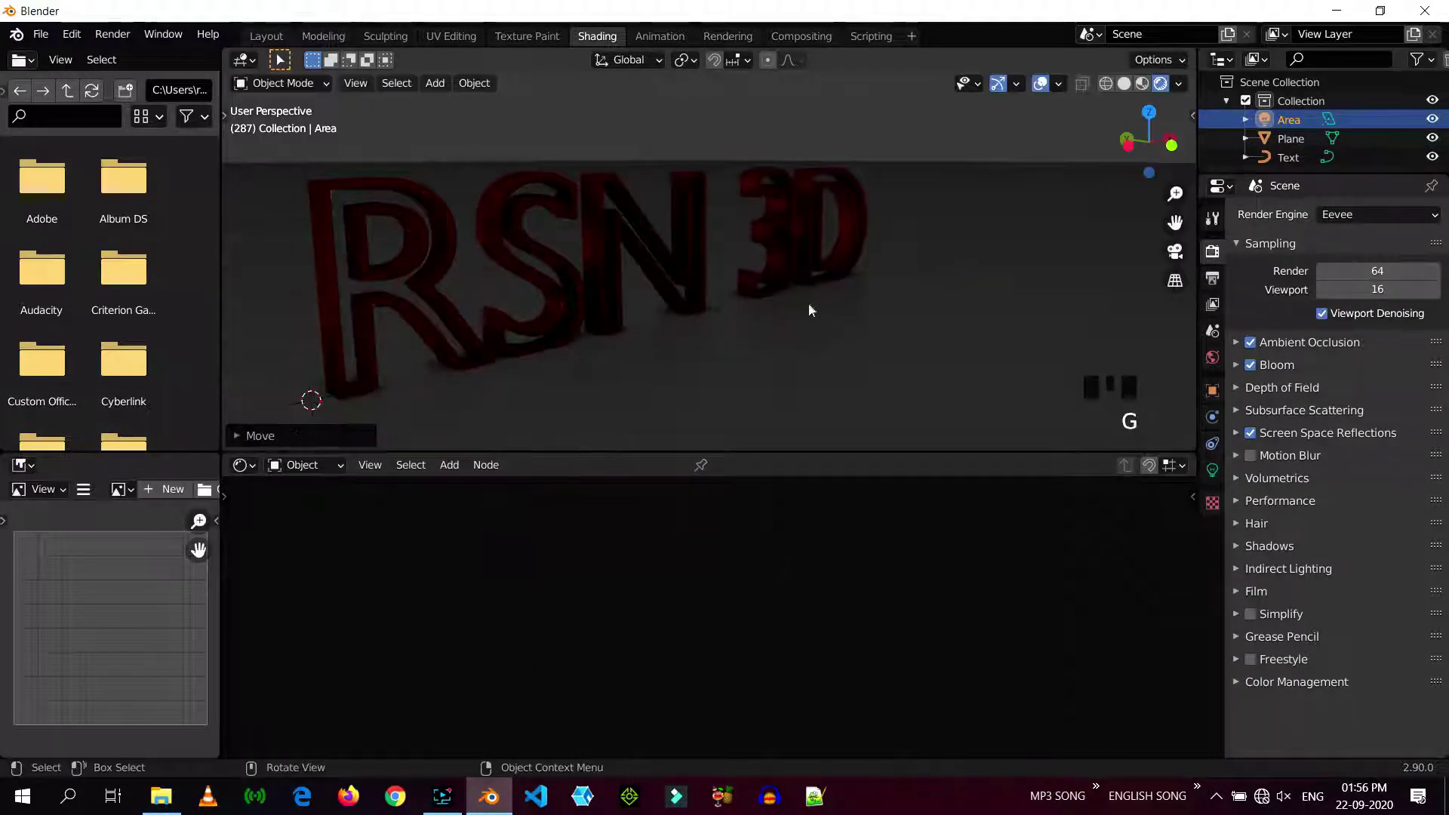
Step: Move the area light in front of the text and rotate it to face the letters
middle_drag(808, 306, 852, 314)
key(g)
click(970, 329)
key(r)
click(804, 281)
Step: Set the area light's power to 100 W
click(1212, 470)
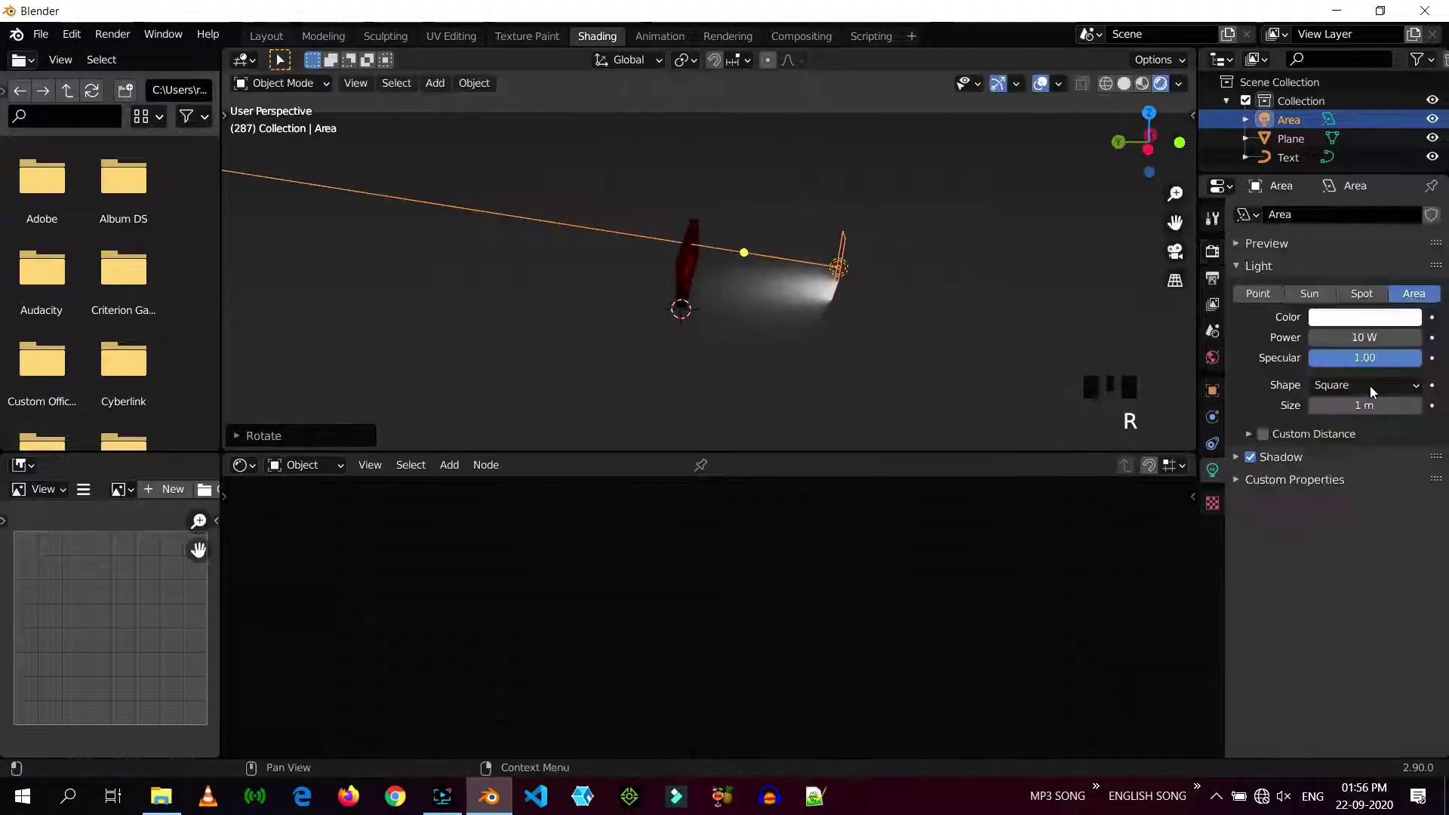
click(1364, 337)
text(100)
key(Return)
Step: Move and rotate the area light to aim it better at the text, and turn off its shadow
scroll(823, 322, up, 6)
middle_drag(754, 310, 807, 322)
key(g)
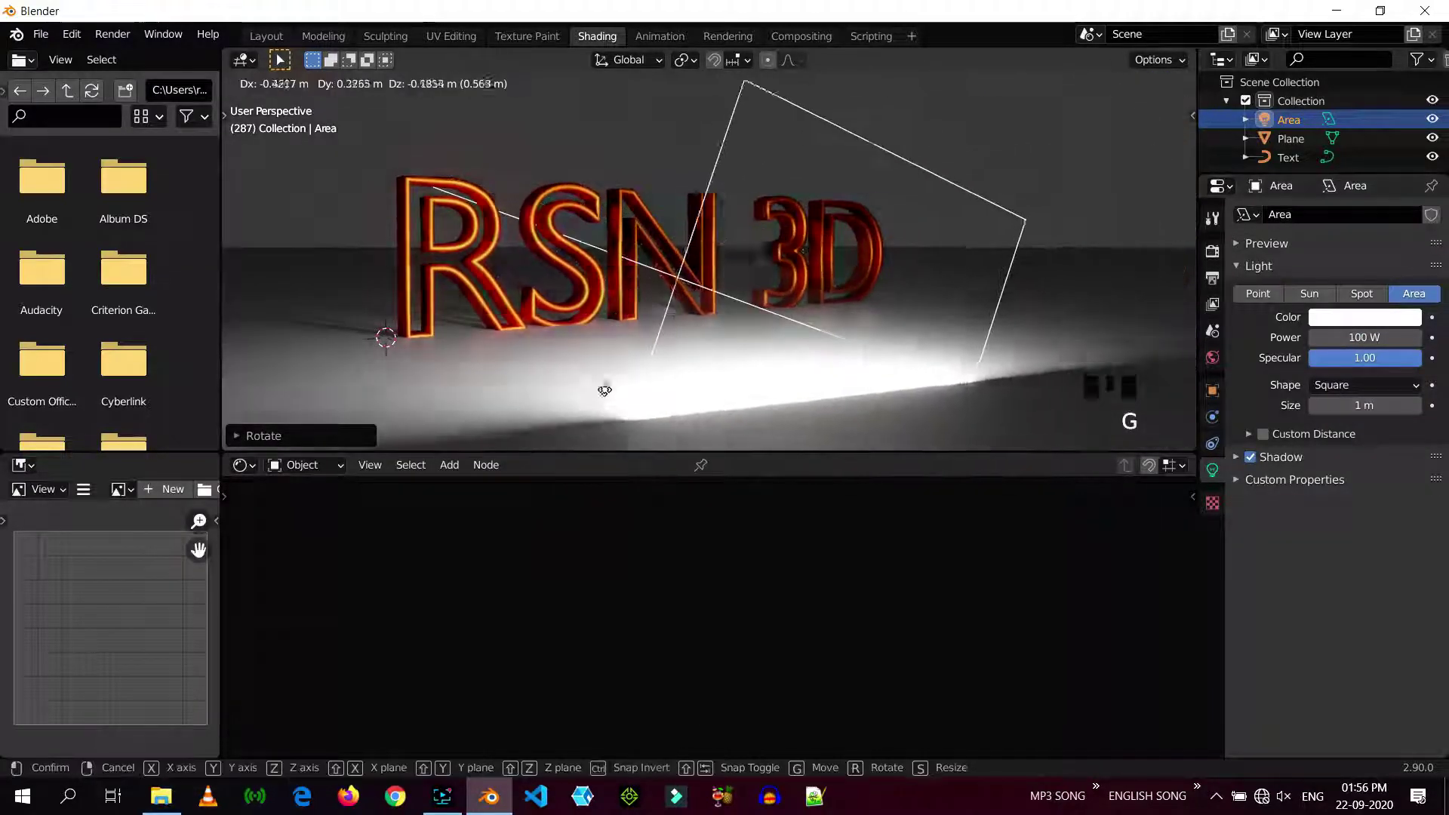
click(605, 388)
middle_drag(605, 388, 798, 349)
key(r)
click(822, 373)
click(1249, 457)
Step: Move the area light farther back from the text so its glare leaves the floor near the letters
key(g)
click(793, 291)
scroll(848, 234, up, 3)
middle_drag(848, 235, 1021, 302)
scroll(1021, 302, up, 1)
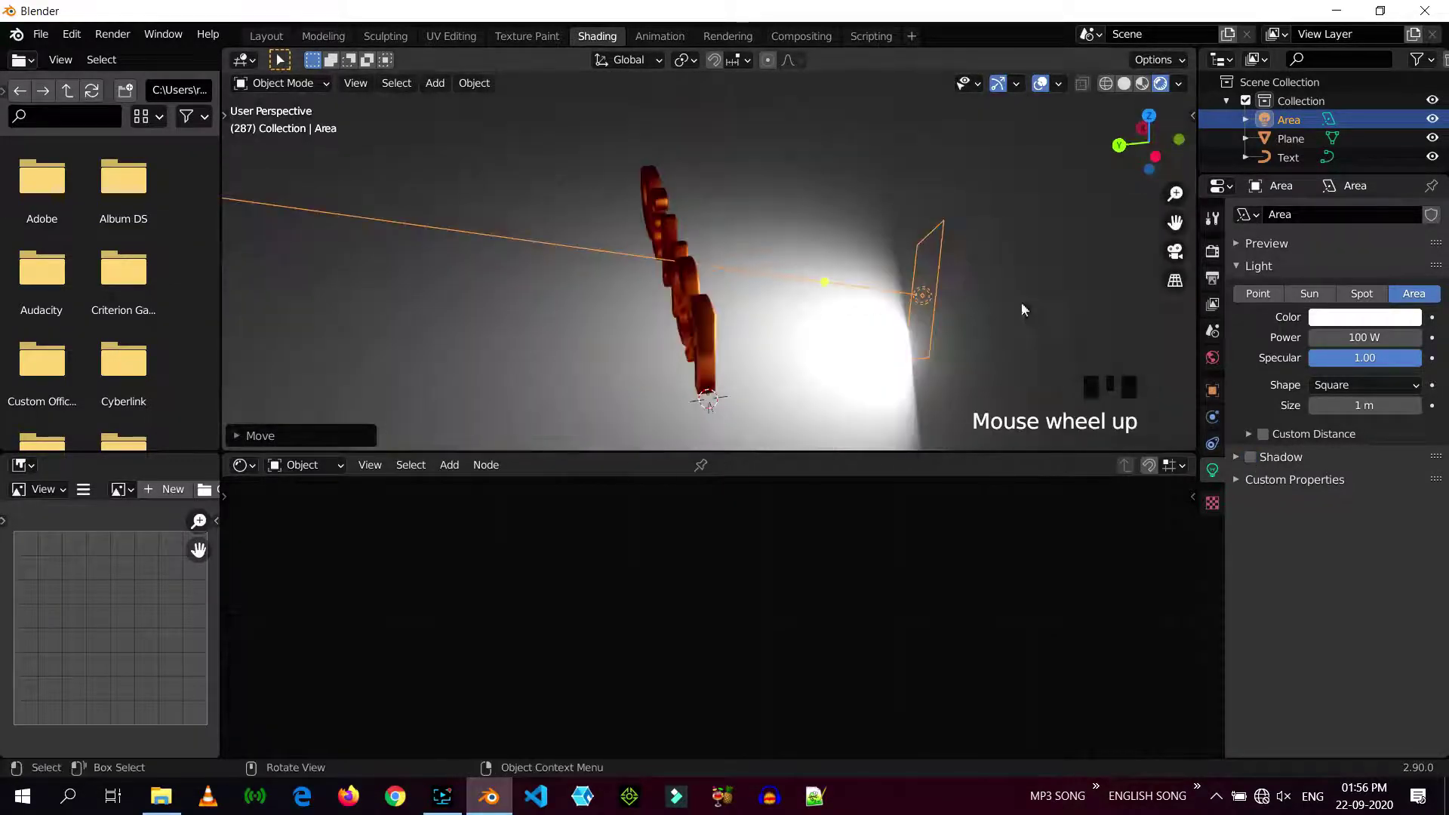
key(g)
click(545, 319)
scroll(366, 262, up, 5)
middle_drag(545, 318, 392, 287)
Step: Add a camera, align it to the current view and adjust its transform to frame the whole text
key(shift+a)
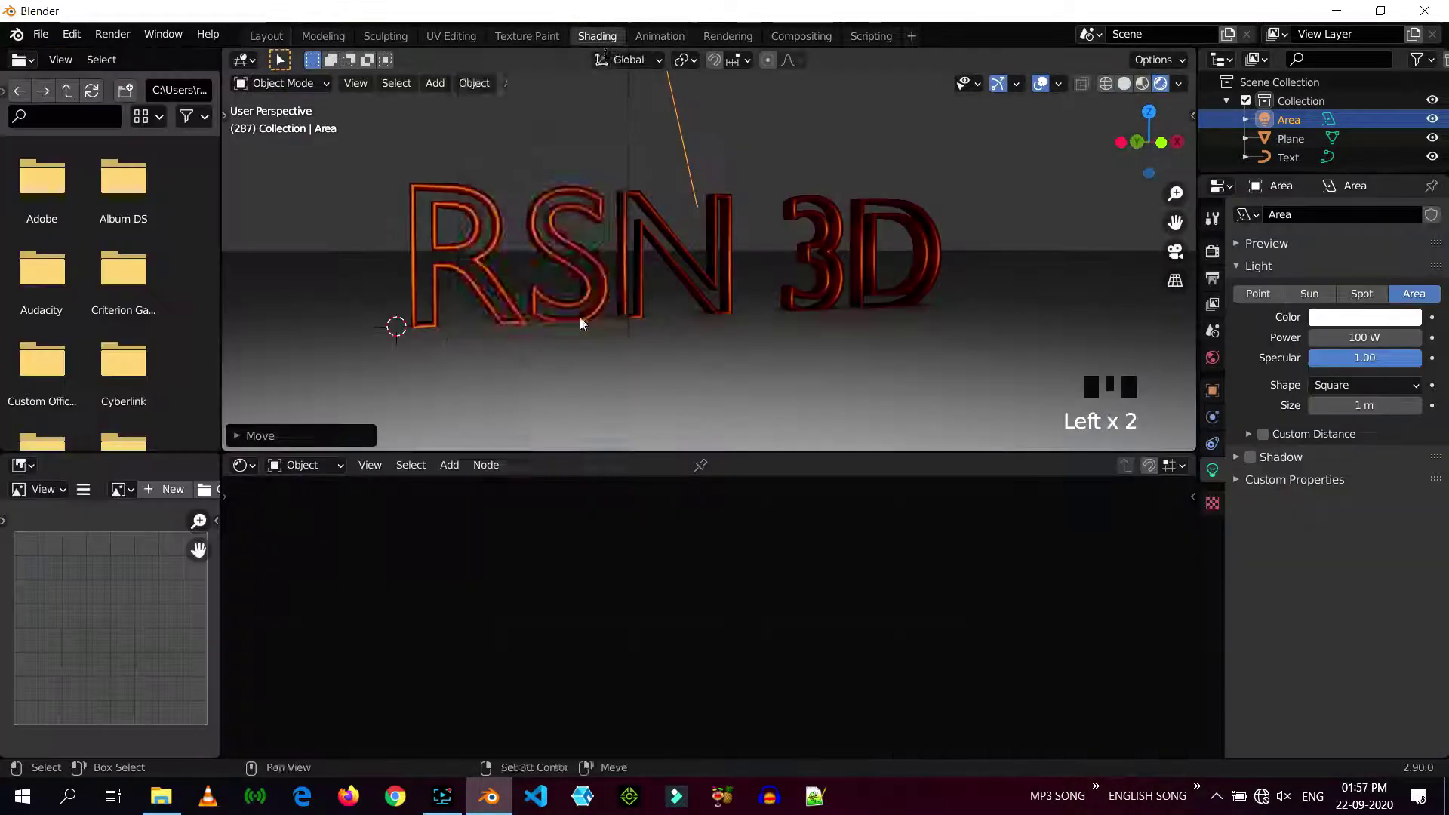
middle_drag(580, 317, 661, 323)
key(ctrl+alt+KP_0)
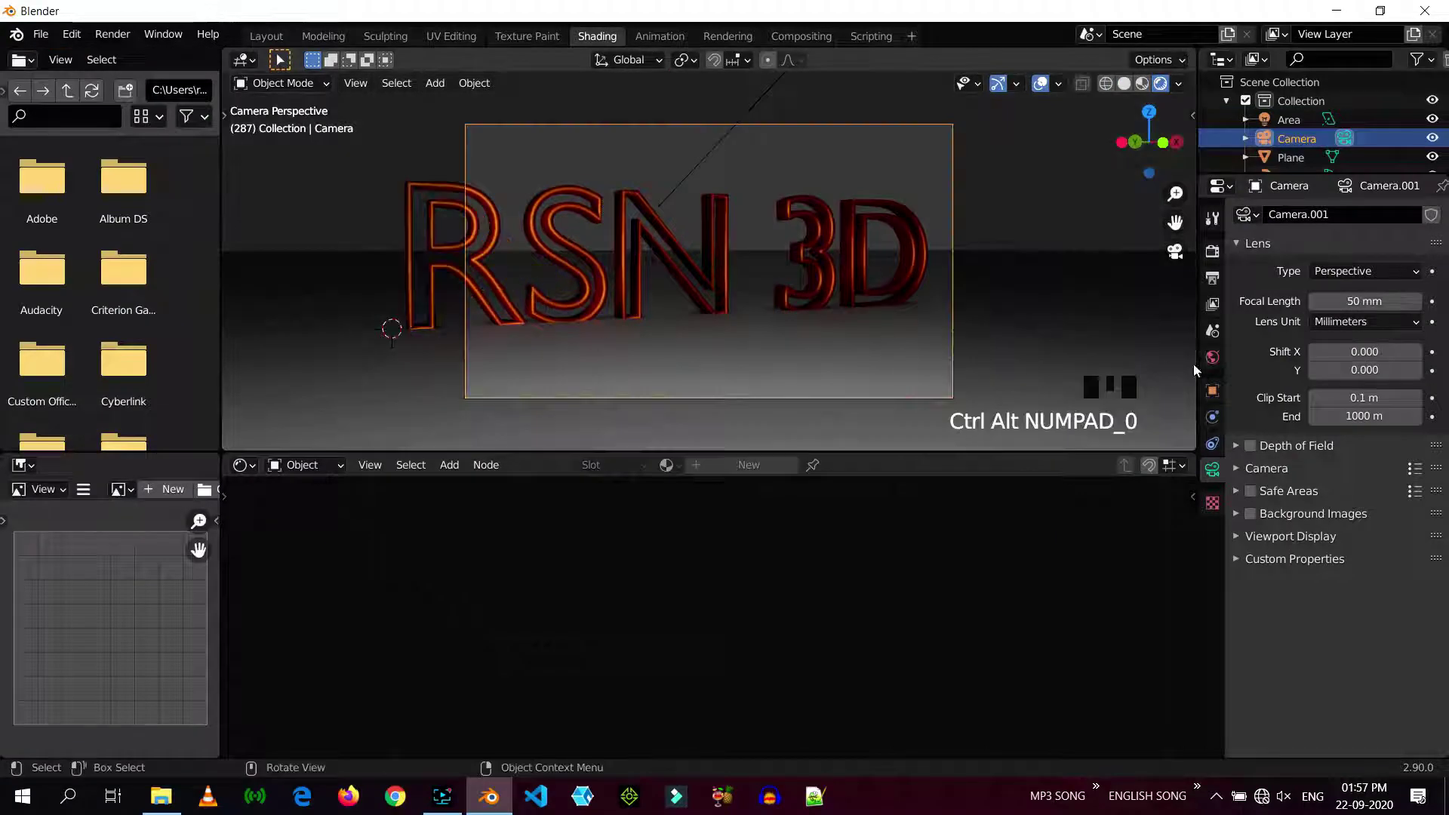
click(1212, 390)
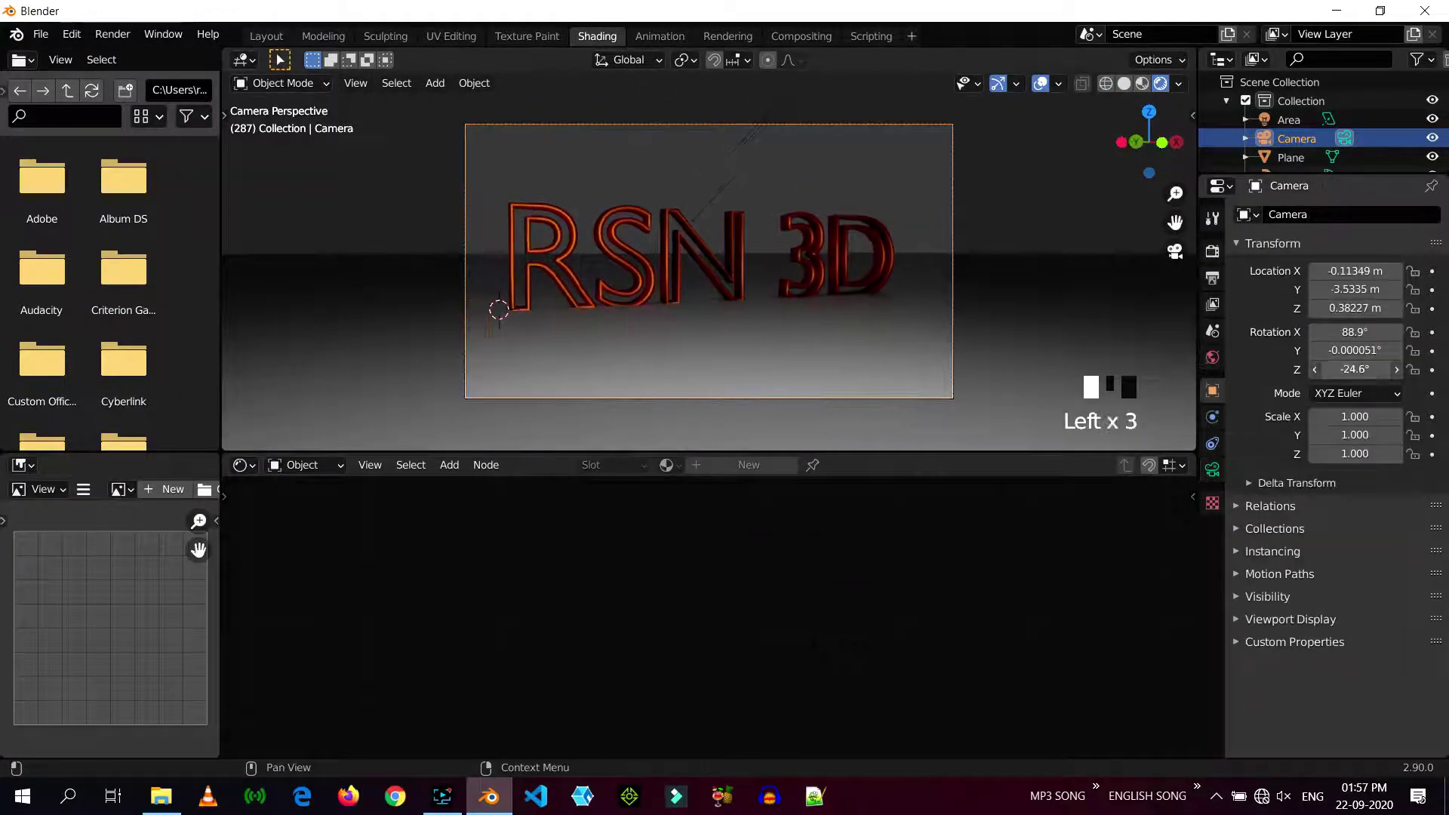
drag(1354, 369, 1363, 369)
Step: Select the area light and raise its power to 500 W
click(730, 182)
click(1212, 470)
click(1364, 337)
text(500)
key(Return)
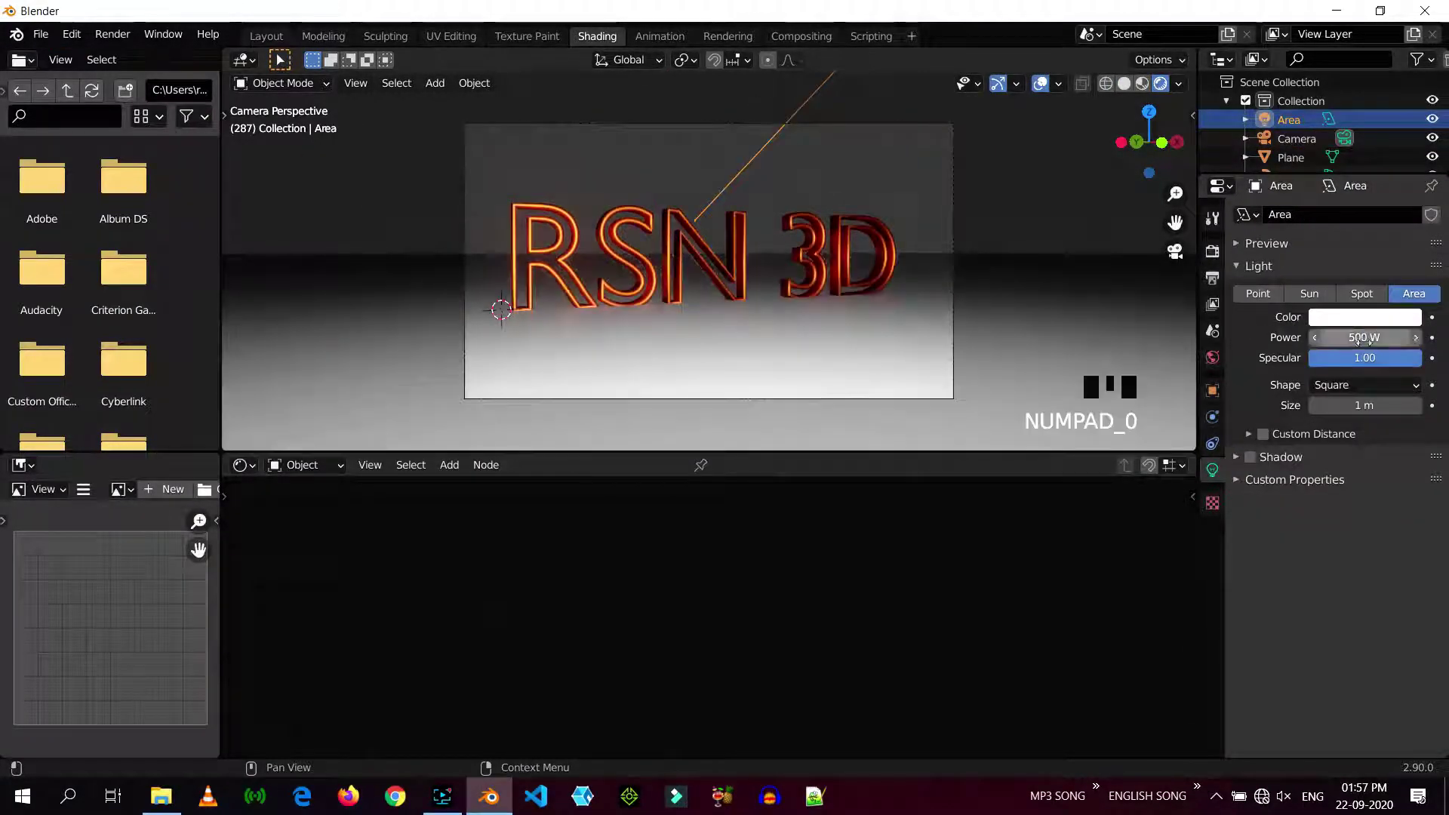
Step: Set the world background colour to black
middle_drag(841, 350, 940, 312)
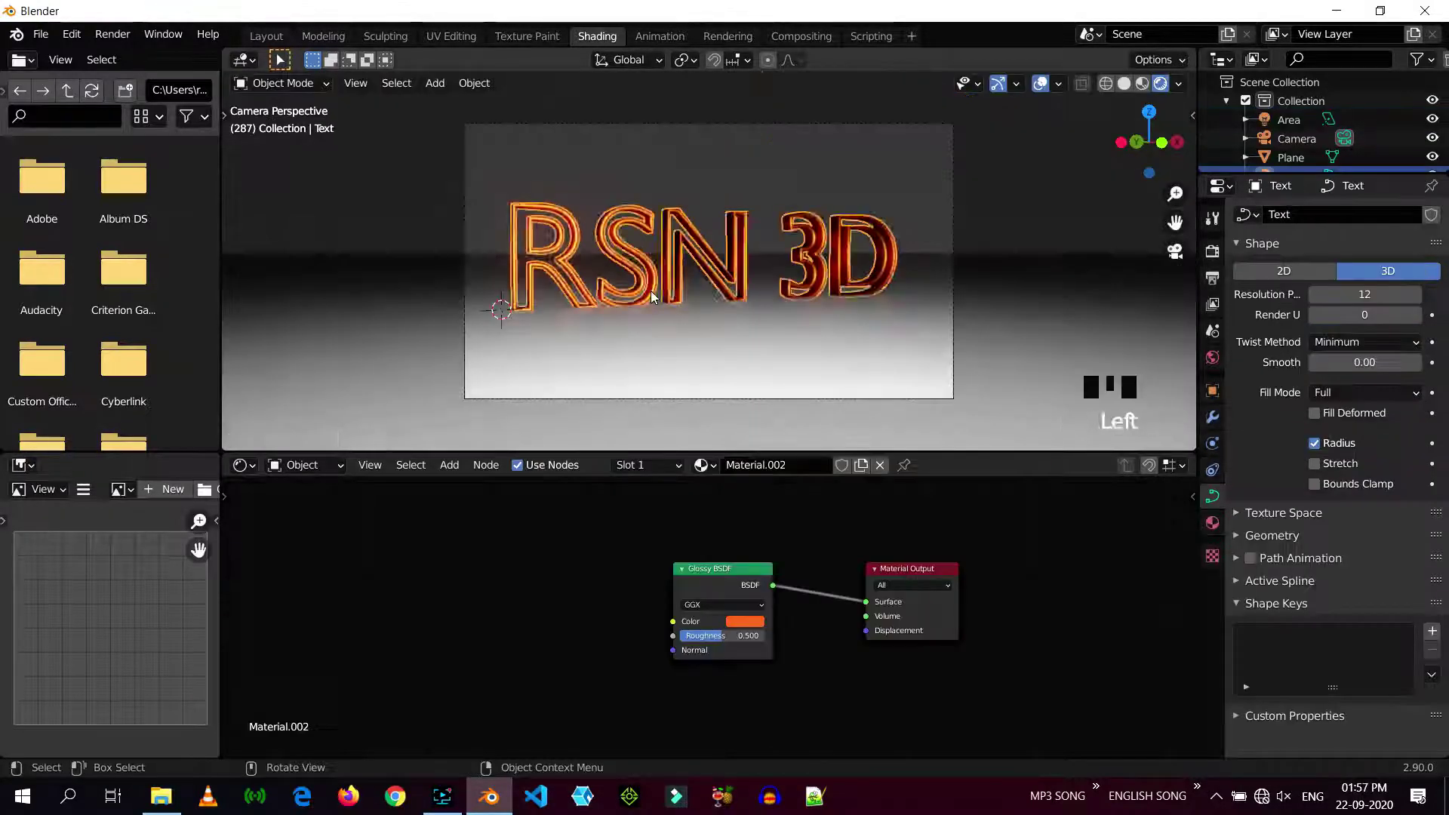
click(818, 242)
click(1212, 357)
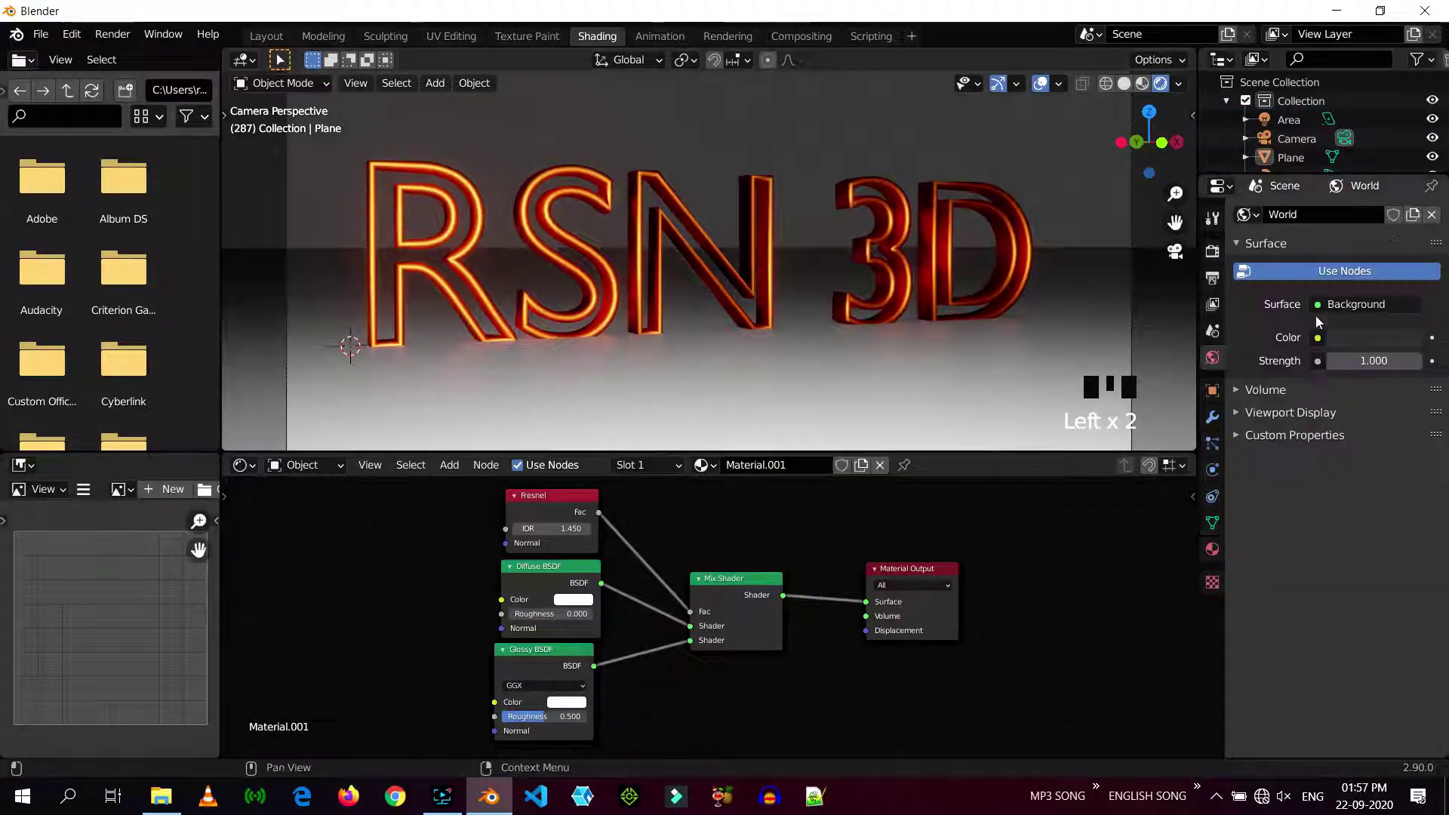
click(1370, 338)
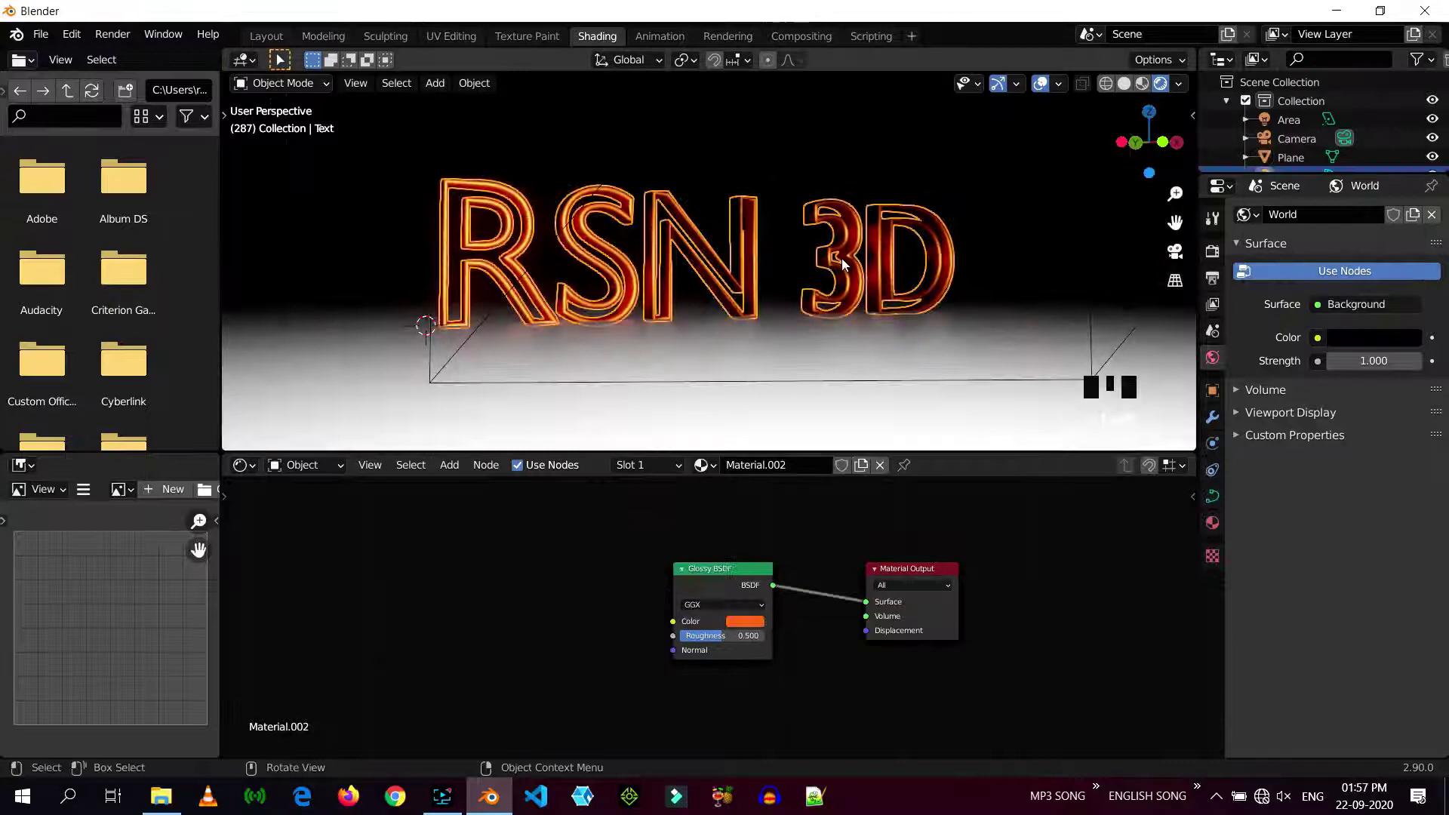
Step: Fine-tune the text's glossy material and toggle the viewport overlays
click(1212, 522)
drag(1371, 486, 1377, 486)
click(1041, 84)
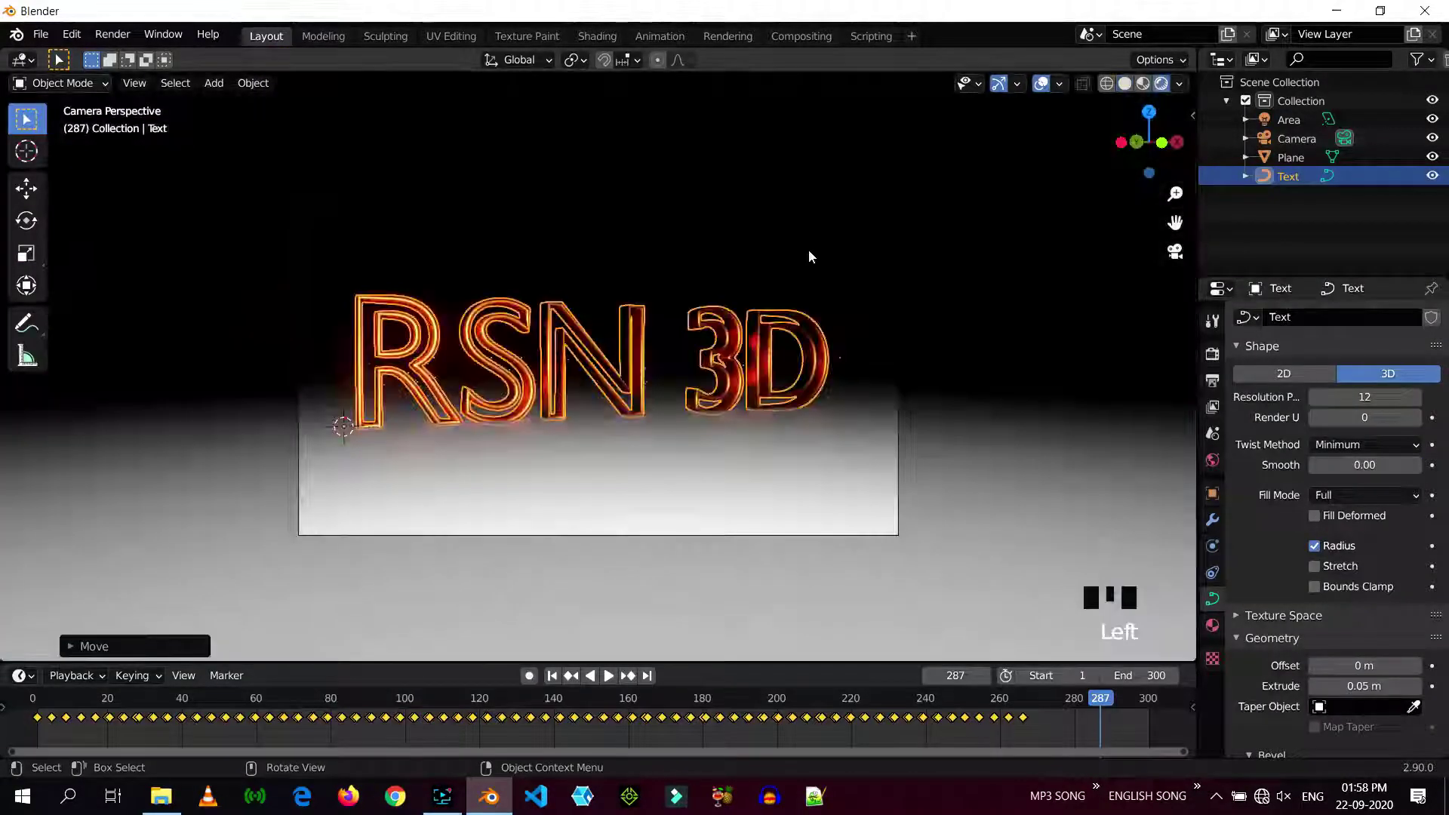
Step: Select the area light, move it to a new position and check the lighting through the camera
middle_drag(808, 252, 722, 463)
click(941, 414)
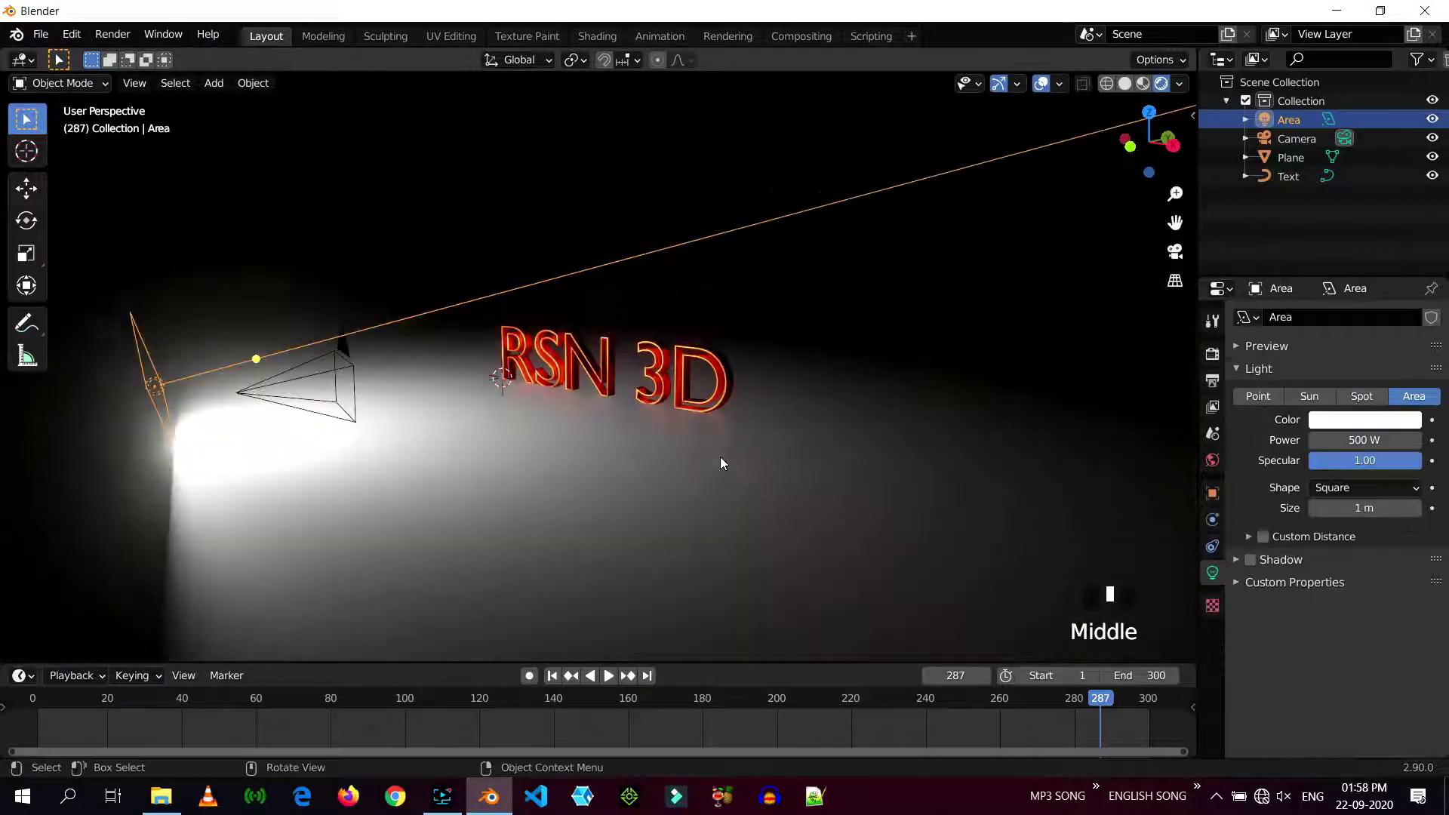
key(g)
click(967, 511)
key(KP_0)
Step: Rotate and move the area light so the text glows against a dark floor in the camera view
middle_drag(967, 511, 653, 501)
key(r)
right_click(563, 323)
key(r)
click(645, 468)
key(g)
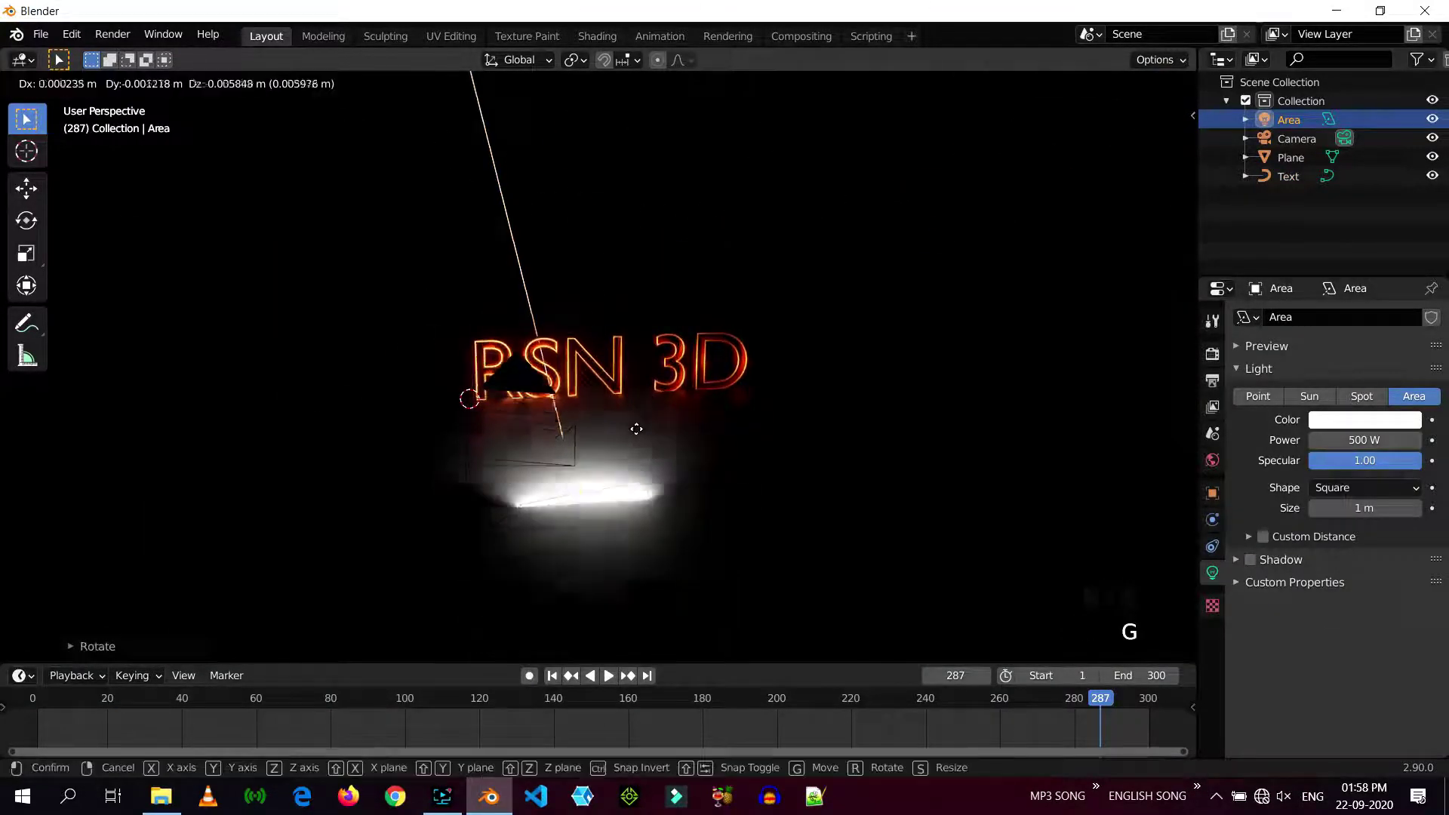
click(706, 415)
middle_drag(706, 415, 715, 408)
key(KP_0)
Step: Delete the area light to compare the scene without it, and undo the deletion
key(Delete)
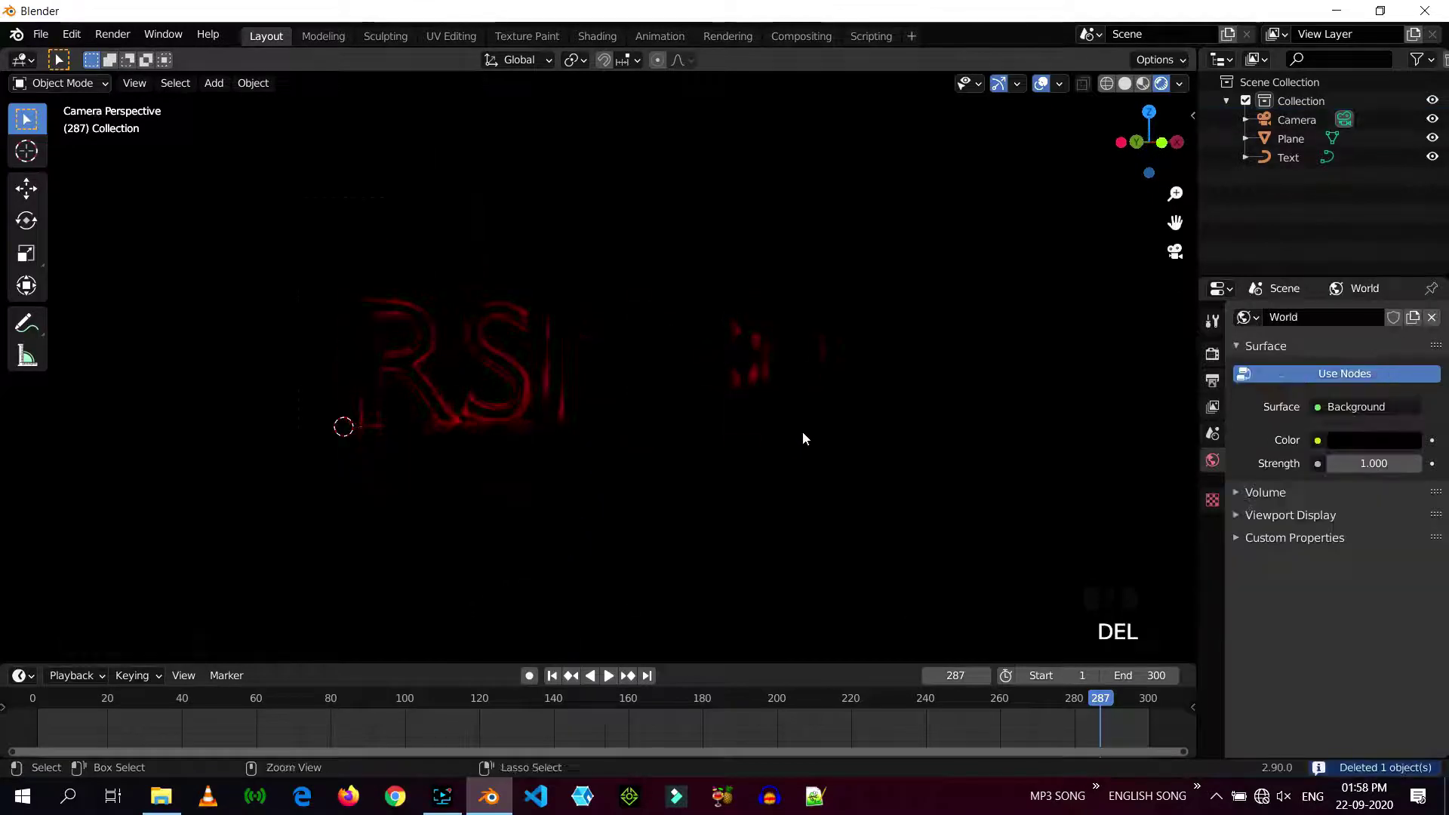
key(ctrl+z)
Step: Raise the area light's power to 2000 W
key(KP_0)
key(KP_0)
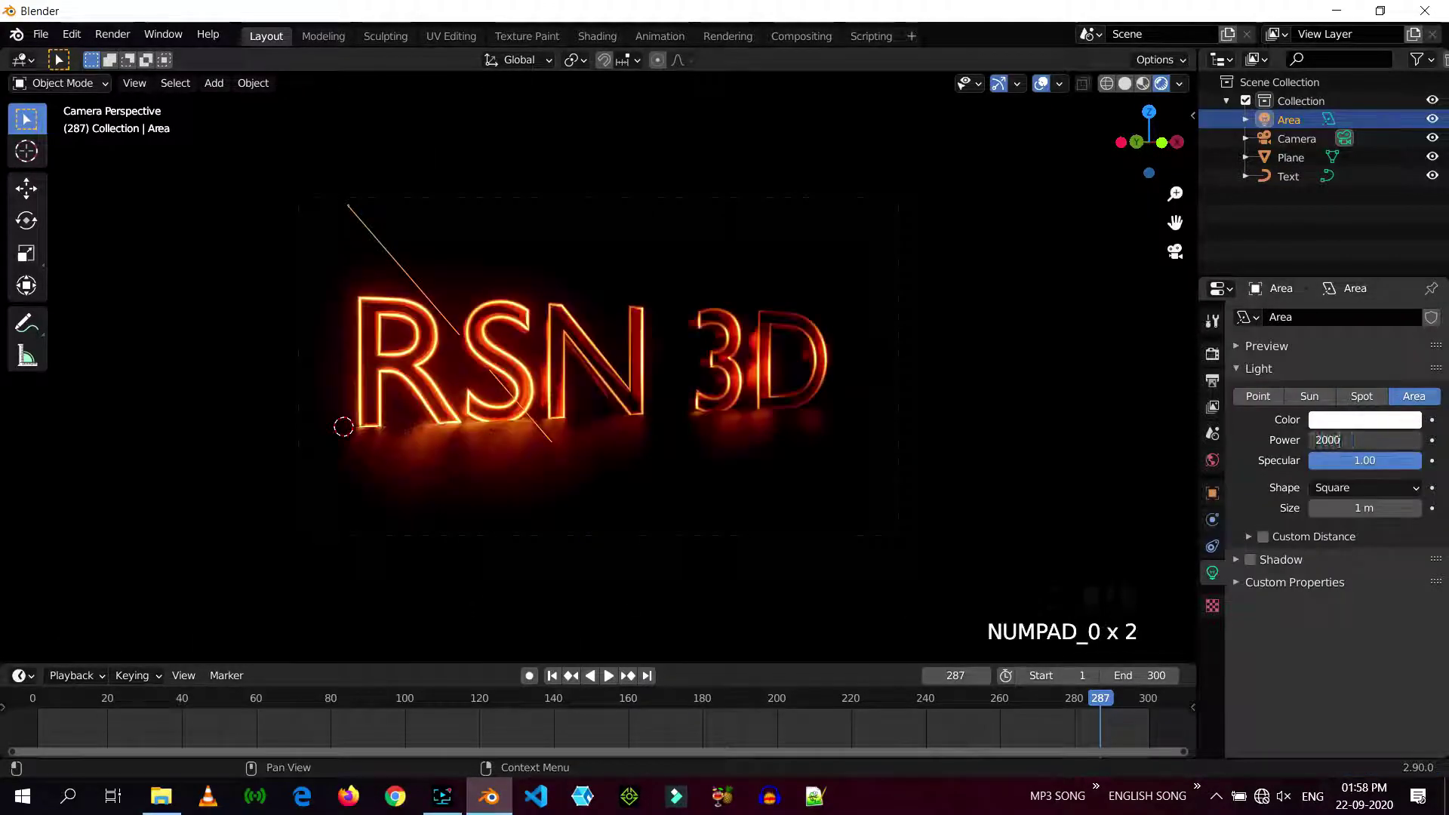
key(Return)
click(619, 269)
Step: Return to the start of the timeline and play the text trace animation through the camera
click(31, 701)
scroll(424, 352, up, 3)
key(space)
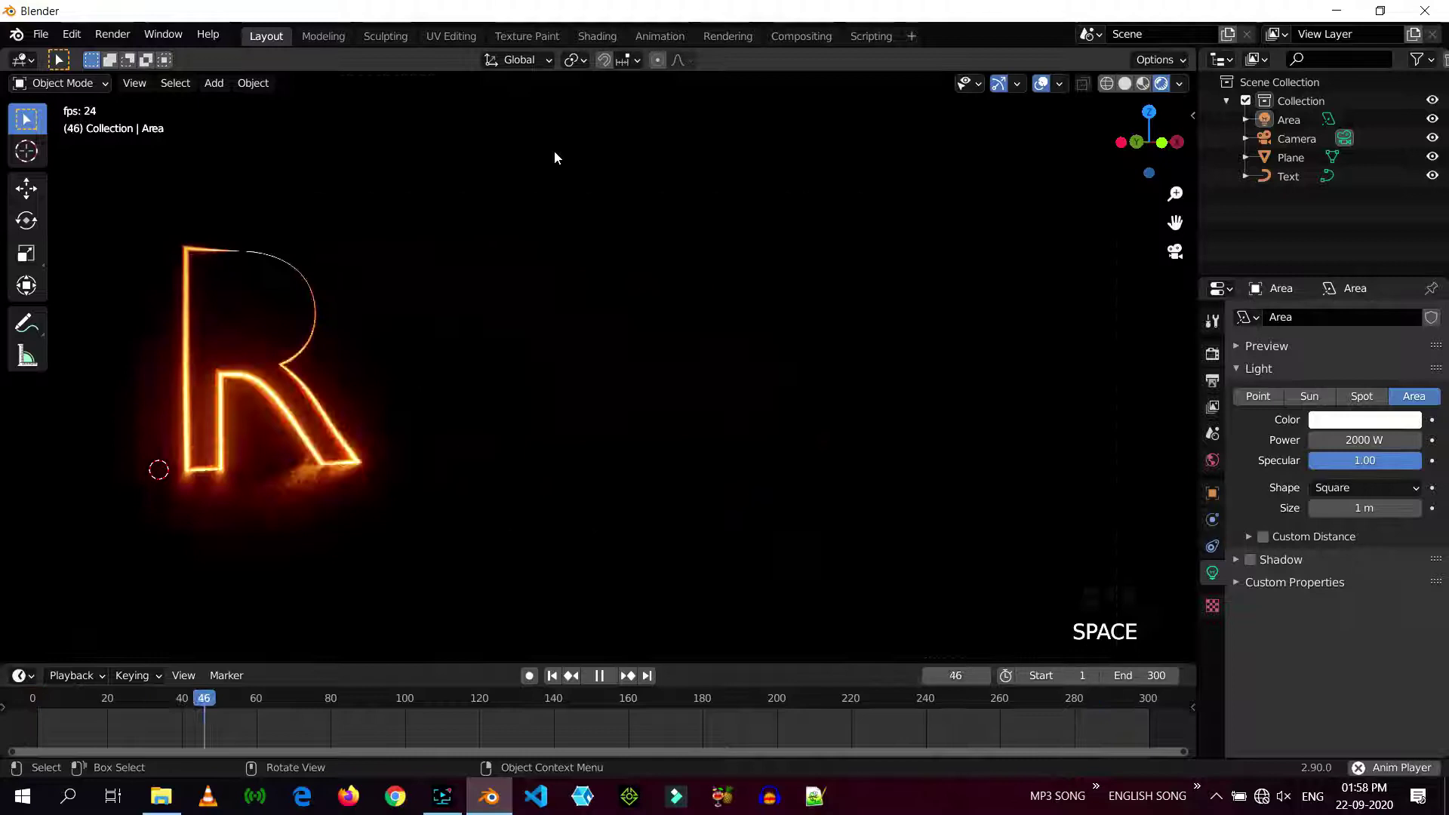